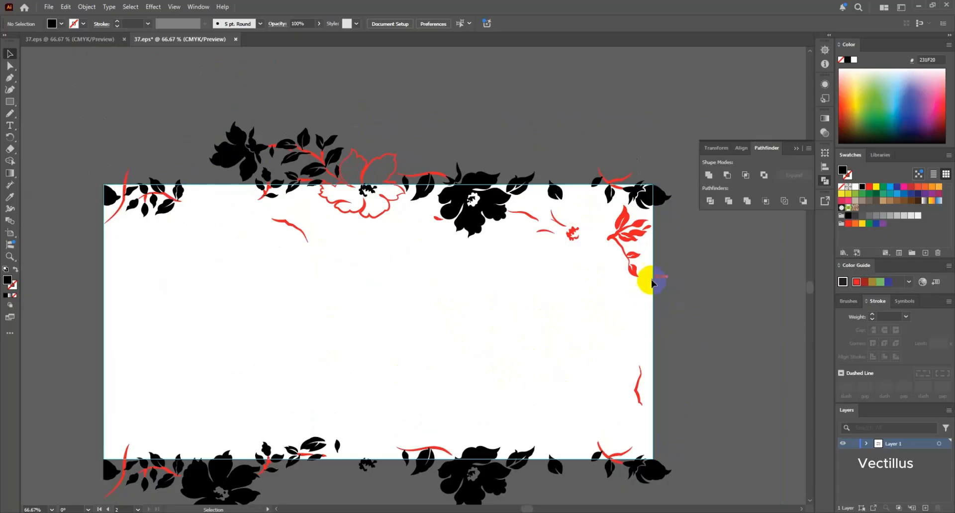
Expand the appearance of the complete floral artwork on the artboard to convert its brush strokes into filled shapes.
{"action": "scroll", "coordinate": [384, 312], "scroll_direction": "down", "scroll_amount": 1}
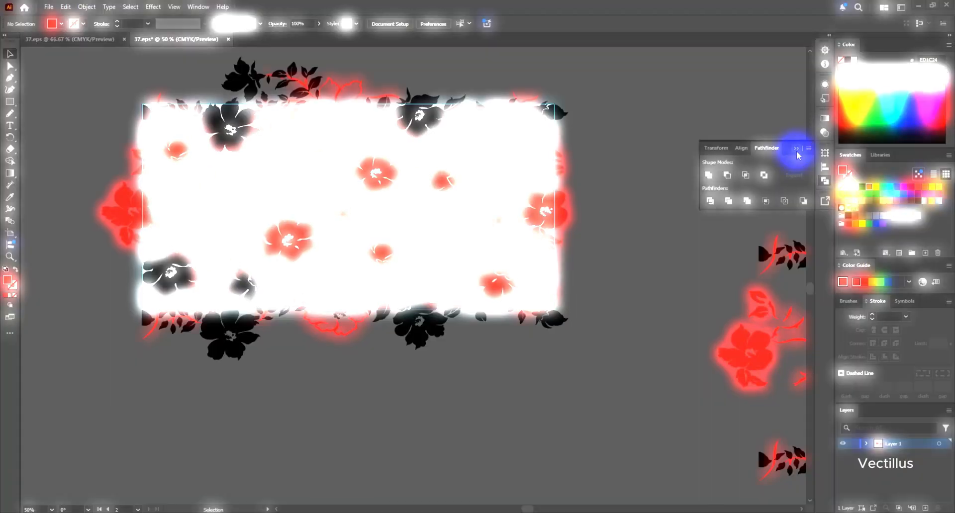
{"action": "scroll", "coordinate": [597, 284], "scroll_direction": "up", "scroll_amount": 4}
{"action": "scroll", "coordinate": [589, 279], "scroll_direction": "down", "scroll_amount": 2}
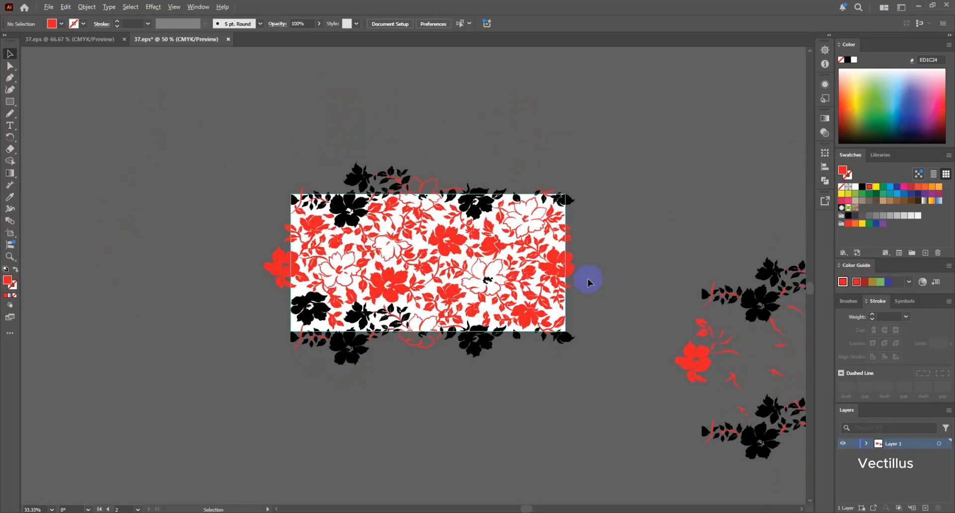
{"action": "scroll", "coordinate": [594, 275], "scroll_direction": "right", "scroll_amount": 4}
{"action": "scroll", "coordinate": [500, 286], "scroll_direction": "up", "scroll_amount": 3}
{"action": "scroll", "coordinate": [607, 264], "scroll_direction": "down", "scroll_amount": 1}
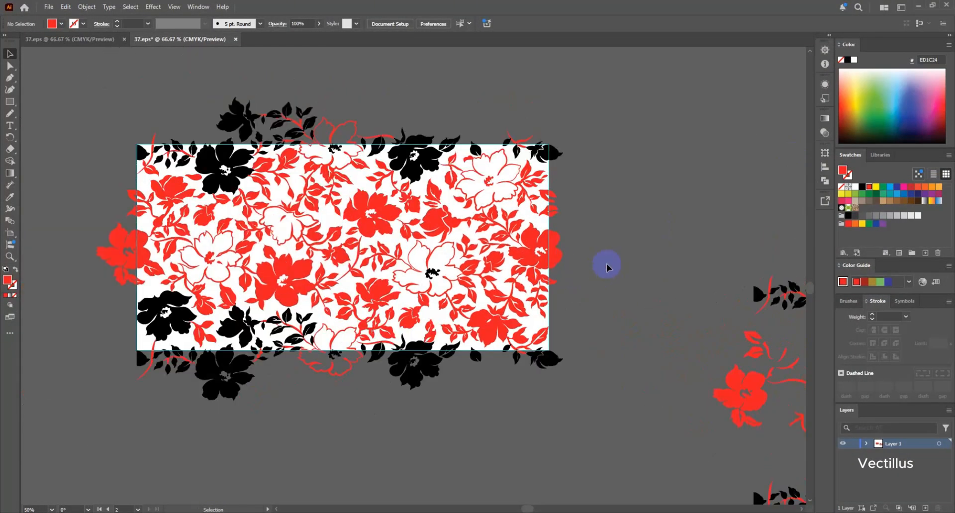
{"action": "left_click", "coordinate": [343, 228]}
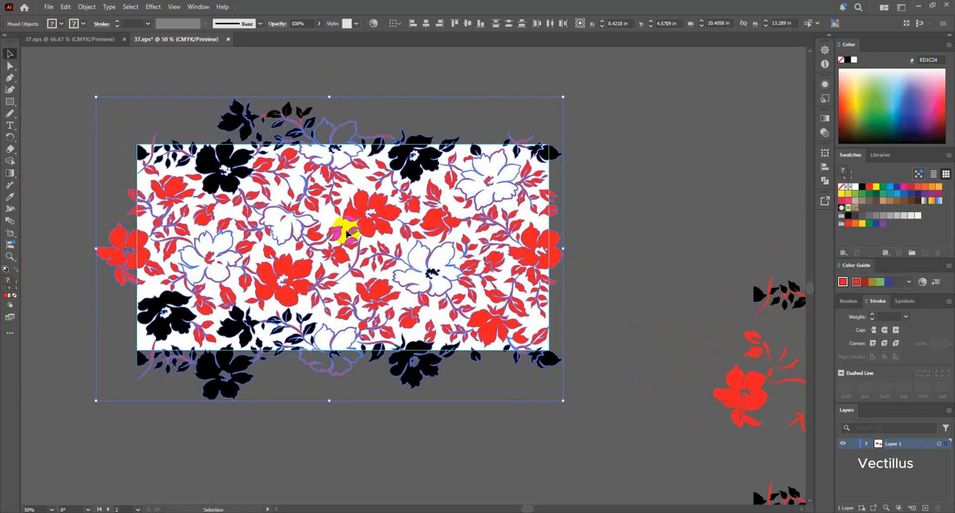
{"action": "left_click", "coordinate": [87, 6]}
{"action": "left_click", "coordinate": [126, 159]}
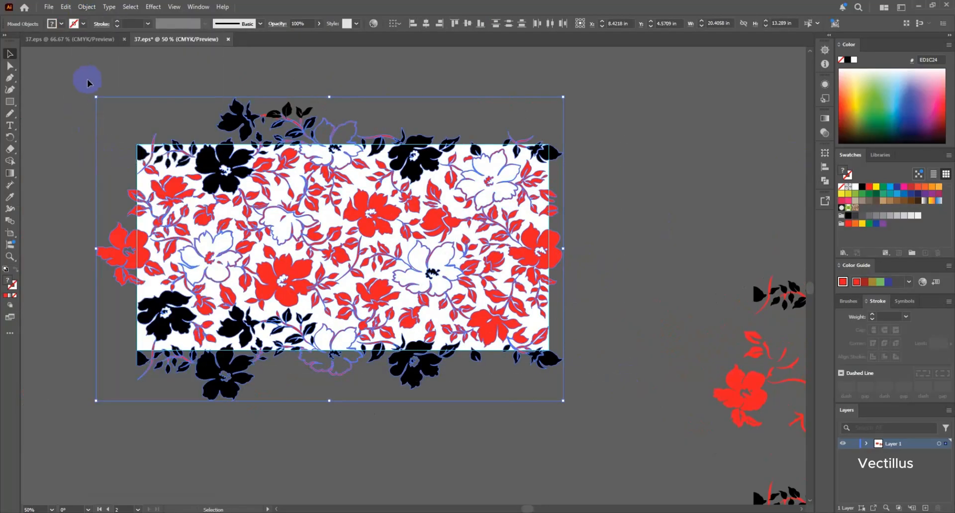
{"action": "left_click", "coordinate": [90, 7]}
{"action": "left_click", "coordinate": [100, 159]}
{"action": "left_click", "coordinate": [100, 159]}
Delete the leftover partial copy of the floral artwork beside the artboard.
{"action": "scroll", "coordinate": [396, 245], "scroll_direction": "down", "scroll_amount": 2}
{"action": "left_click", "coordinate": [581, 269]}
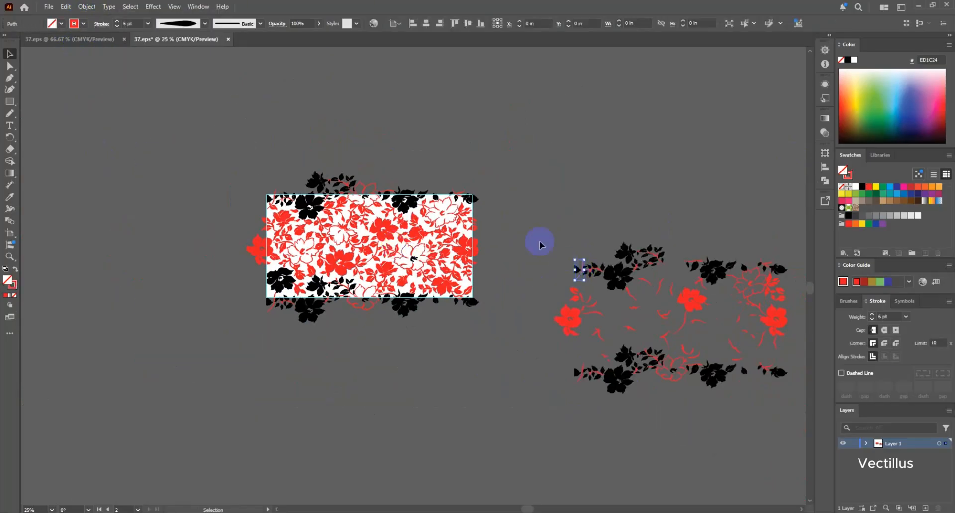
{"action": "scroll", "coordinate": [539, 241], "scroll_direction": "right", "scroll_amount": 3}
{"action": "left_click_drag", "start_coordinate": [473, 213], "coordinate": [814, 442]}
{"action": "key", "text": "Delete"}
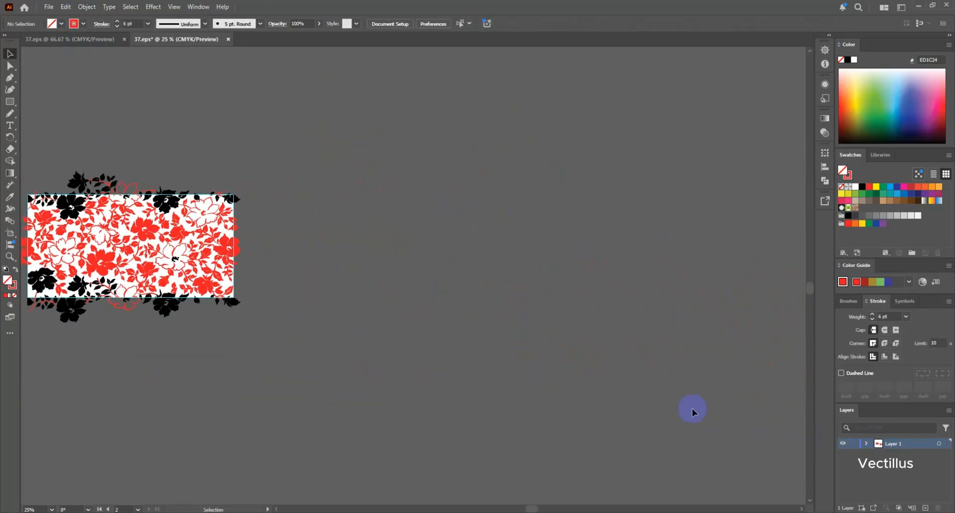
Duplicate the expanded floral artwork into the empty area to the right of the artboard.
{"action": "scroll", "coordinate": [495, 270], "scroll_direction": "left", "scroll_amount": 3}
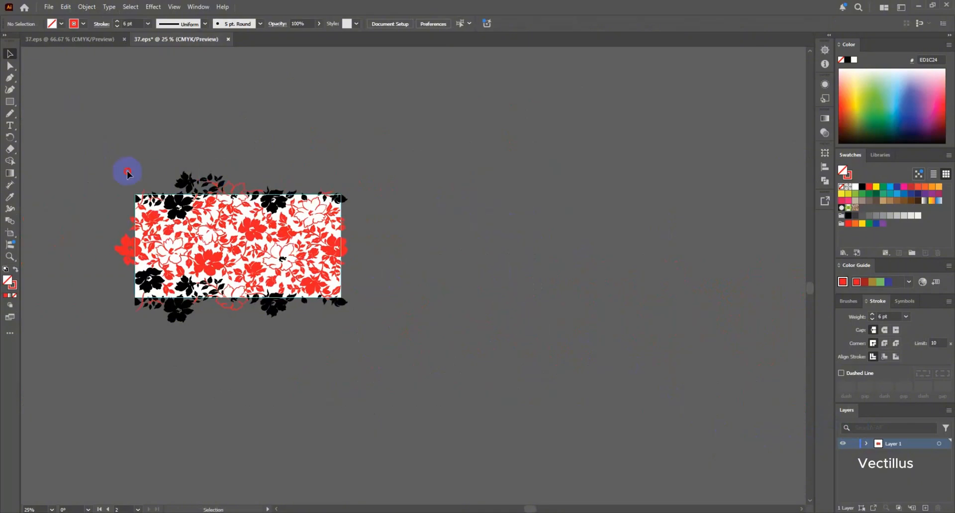
{"action": "left_click_drag", "start_coordinate": [128, 174], "coordinate": [224, 266]}
{"action": "left_click_drag", "start_coordinate": [180, 309], "coordinate": [638, 329]}
{"action": "left_click", "coordinate": [688, 370]}
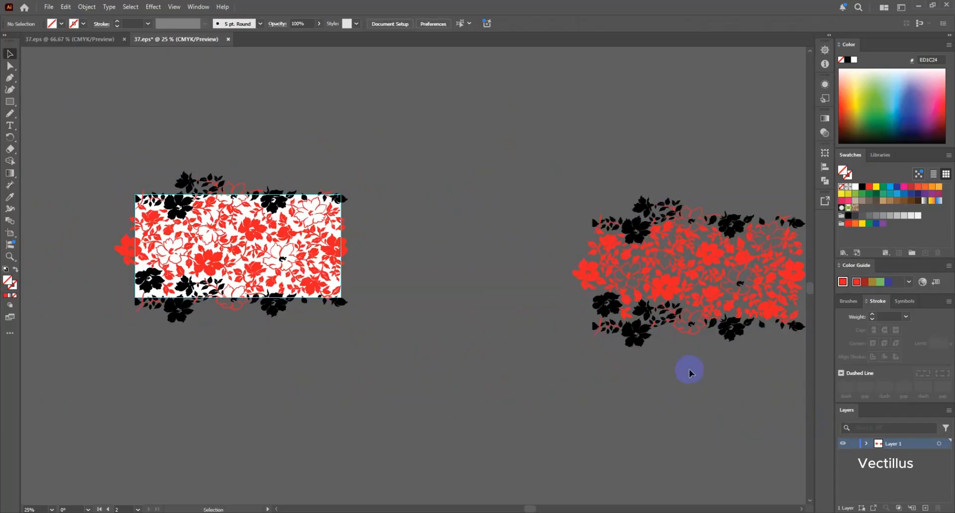
{"action": "left_click_drag", "start_coordinate": [436, 358], "coordinate": [183, 200]}
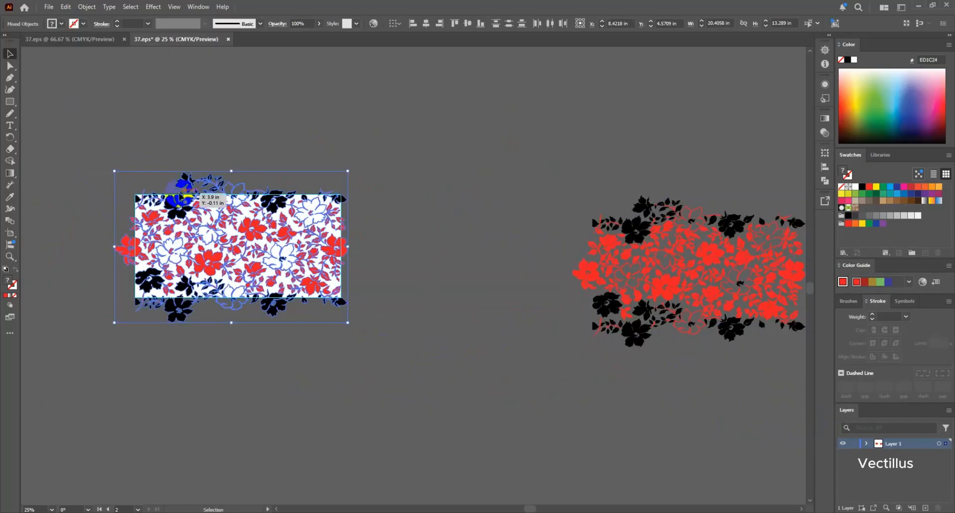
{"action": "key", "text": "ctrl+2"}
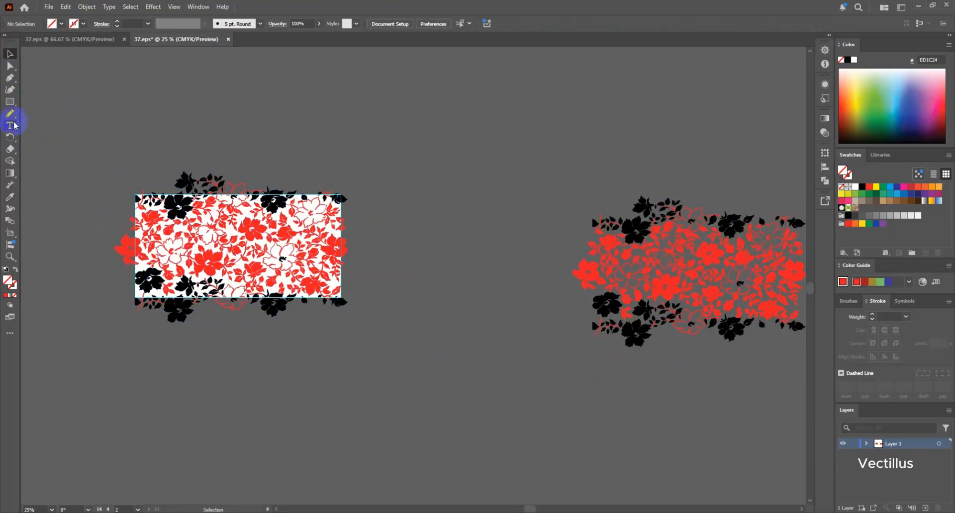
Create a rectangle 18 in wide and 9 in high with no fill or stroke.
{"action": "left_click", "coordinate": [383, 269]}
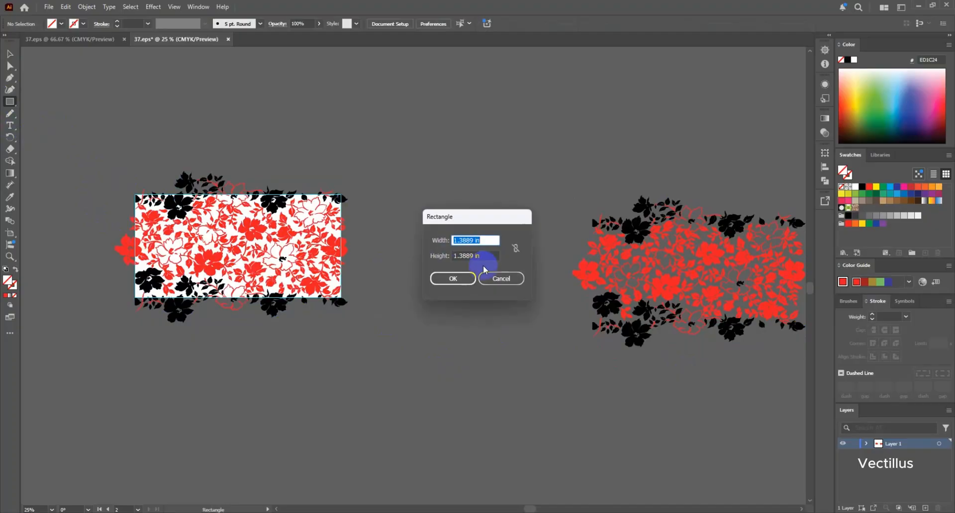
{"action": "type", "text": "18"}
{"action": "key", "text": "Tab"}
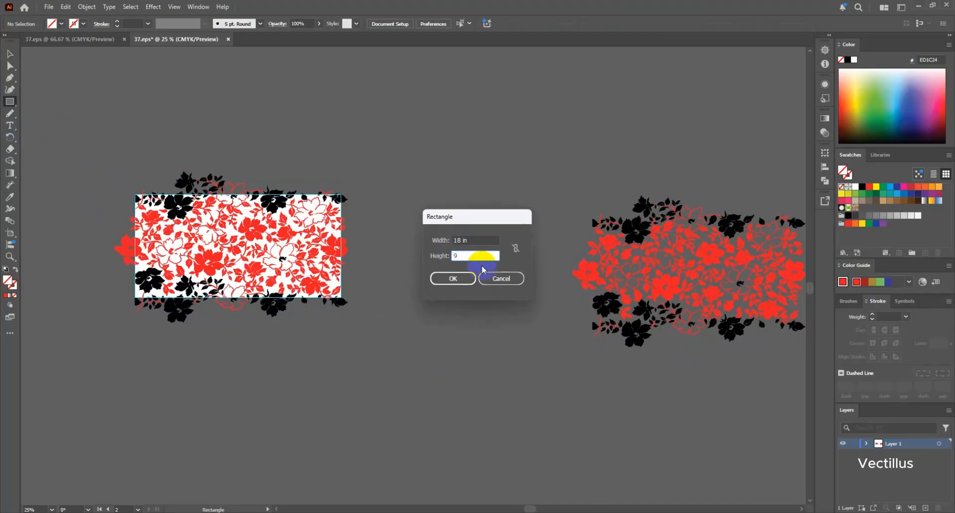
{"action": "type", "text": "9"}
{"action": "left_click", "coordinate": [453, 279]}
{"action": "left_click", "coordinate": [10, 53]}
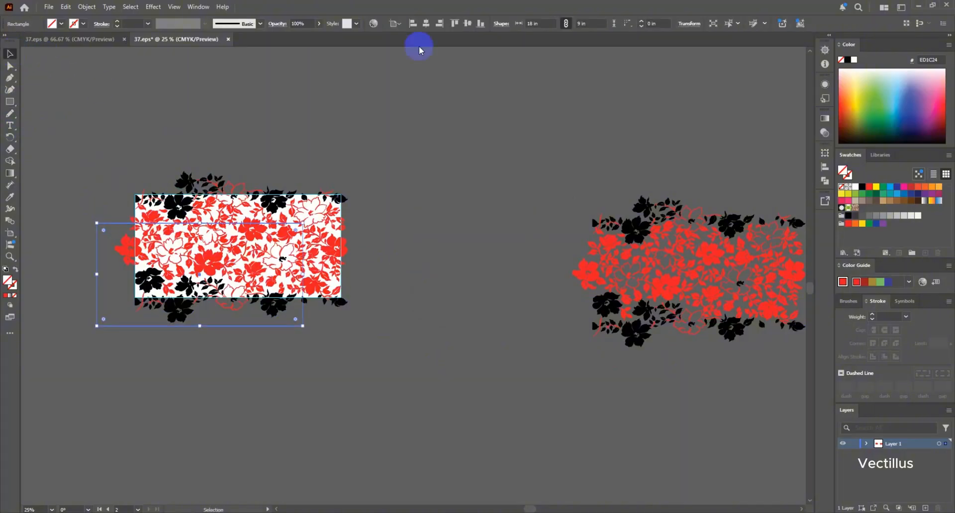
Align the rectangle to the artboard's horizontal centre and top edge.
{"action": "left_click", "coordinate": [426, 23]}
{"action": "left_click", "coordinate": [454, 23]}
{"action": "left_click", "coordinate": [412, 104]}
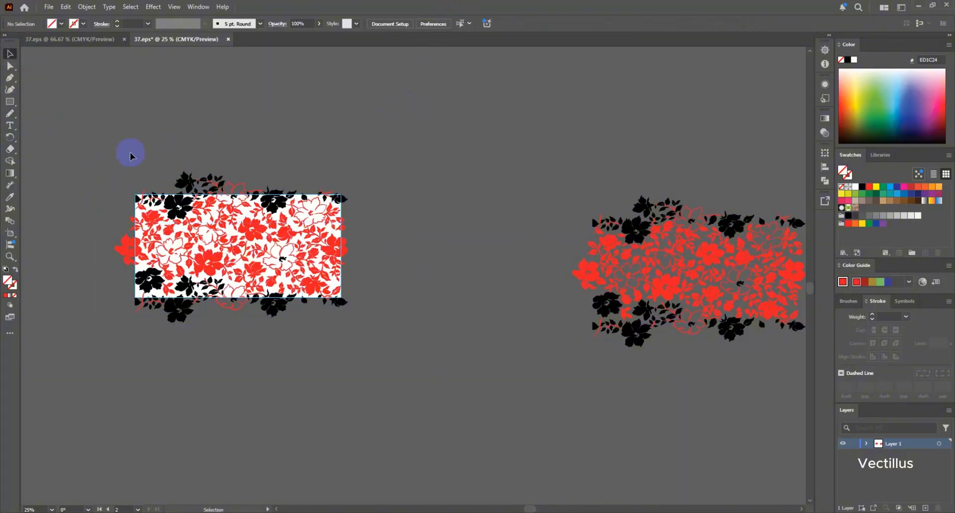
Make a clipping mask from the floral artwork on the artboard and the rectangle.
{"action": "left_click_drag", "start_coordinate": [349, 365], "coordinate": [377, 264]}
{"action": "right_click", "coordinate": [378, 264]}
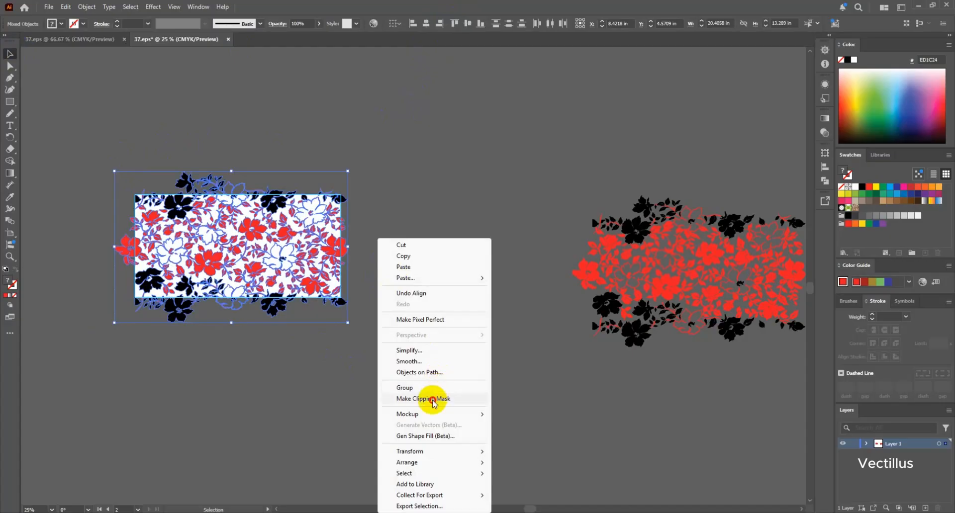
{"action": "left_click", "coordinate": [433, 397]}
{"action": "left_click", "coordinate": [359, 302]}
Select all black flowers and leaves in the clipped tile with the Magic Wand and recolour them with the red swatch.
{"action": "scroll", "coordinate": [281, 272], "scroll_direction": "up", "scroll_amount": 2}
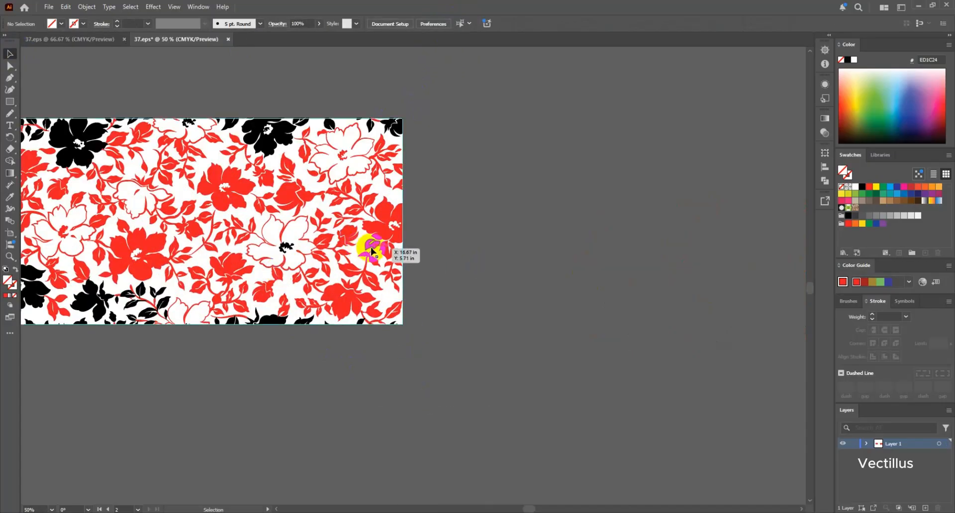
{"action": "key", "text": "y"}
{"action": "scroll", "coordinate": [371, 222], "scroll_direction": "up", "scroll_amount": 2}
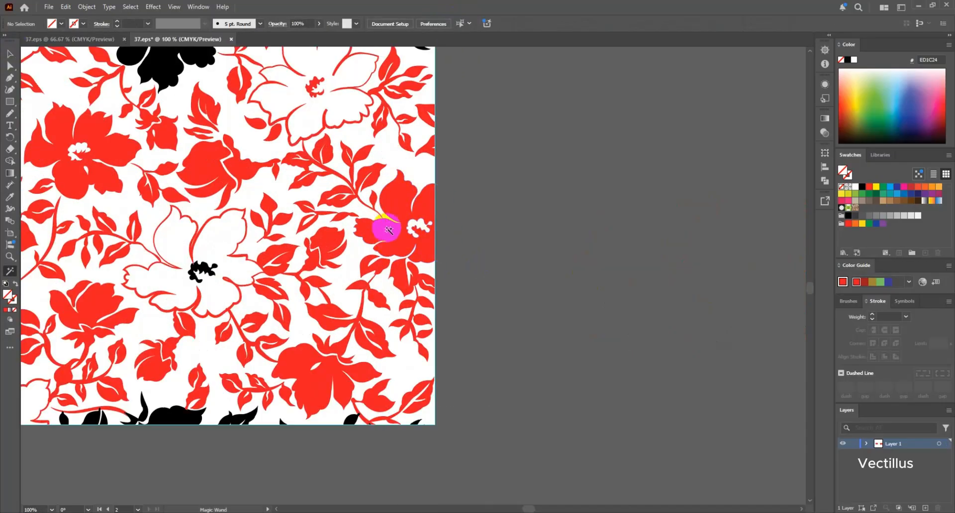
{"action": "left_click", "coordinate": [388, 232]}
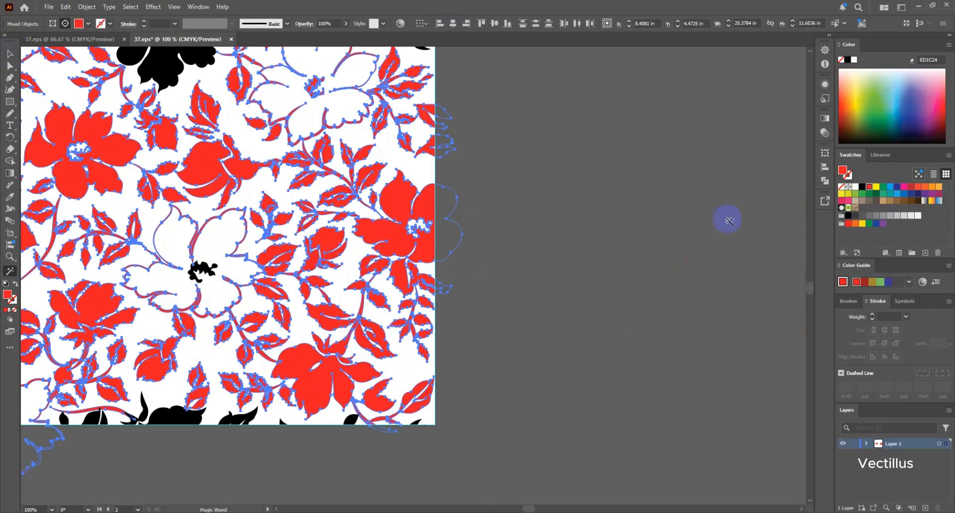
{"action": "left_click", "coordinate": [503, 217]}
{"action": "scroll", "coordinate": [150, 103], "scroll_direction": "up", "scroll_amount": 2}
{"action": "left_click", "coordinate": [152, 119]}
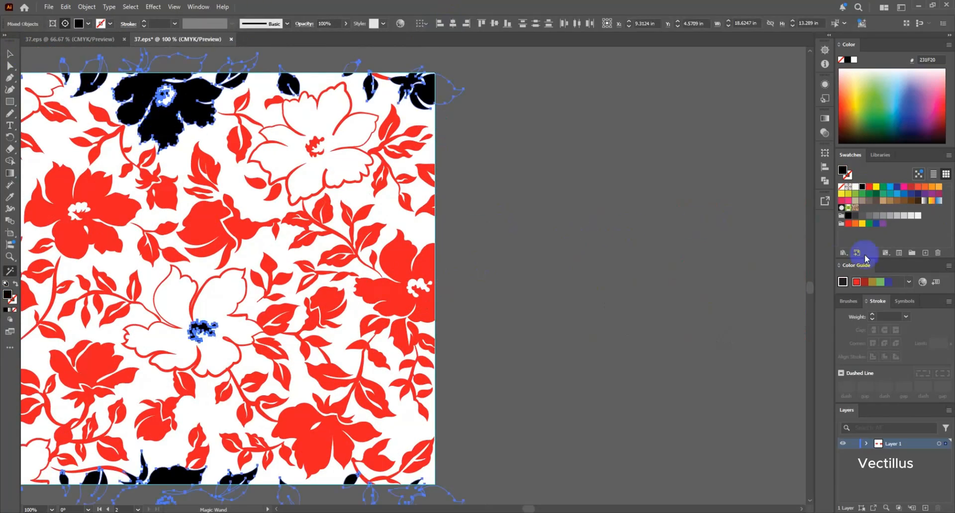
{"action": "left_click", "coordinate": [869, 187]}
{"action": "left_click", "coordinate": [565, 275]}
{"action": "scroll", "coordinate": [565, 275], "scroll_direction": "down", "scroll_amount": 2}
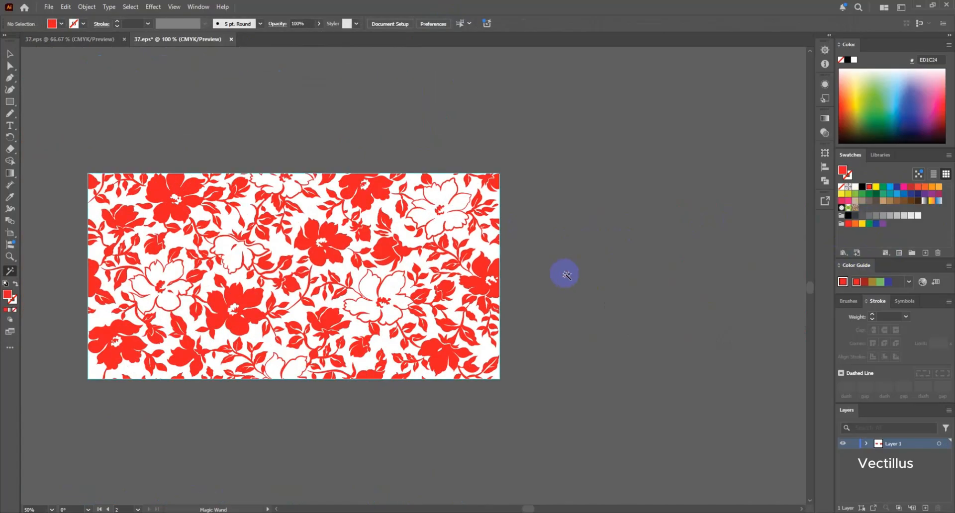
Examine the clipped, fully red floral tile on its artboard with the Selection tool active.
{"action": "left_click", "coordinate": [11, 55]}
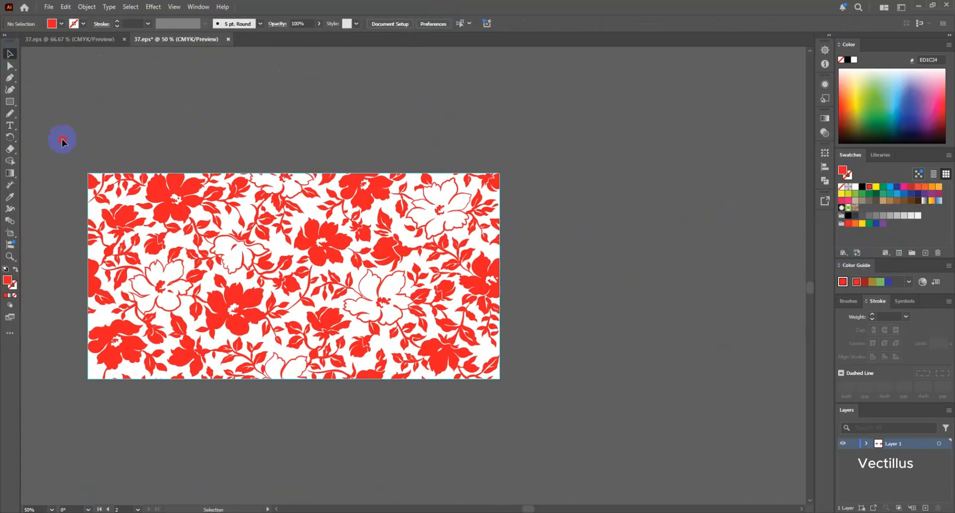
{"action": "left_click_drag", "start_coordinate": [528, 404], "coordinate": [529, 404]}
{"action": "left_click", "coordinate": [589, 365]}
{"action": "scroll", "coordinate": [489, 334], "scroll_direction": "up", "scroll_amount": 1}
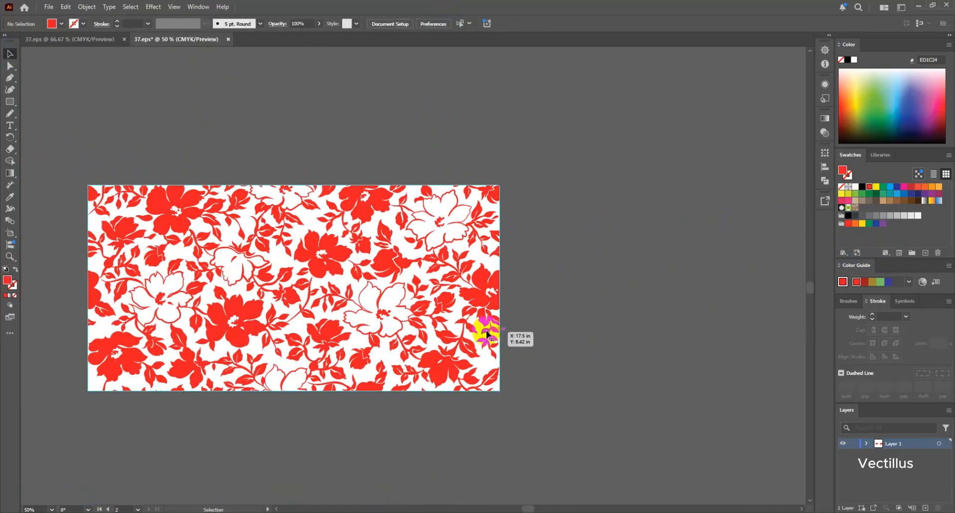
{"action": "left_click", "coordinate": [450, 366]}
{"action": "scroll", "coordinate": [549, 338], "scroll_direction": "down", "scroll_amount": 3}
{"action": "left_click", "coordinate": [557, 328]}
{"action": "scroll", "coordinate": [563, 301], "scroll_direction": "right", "scroll_amount": 1}
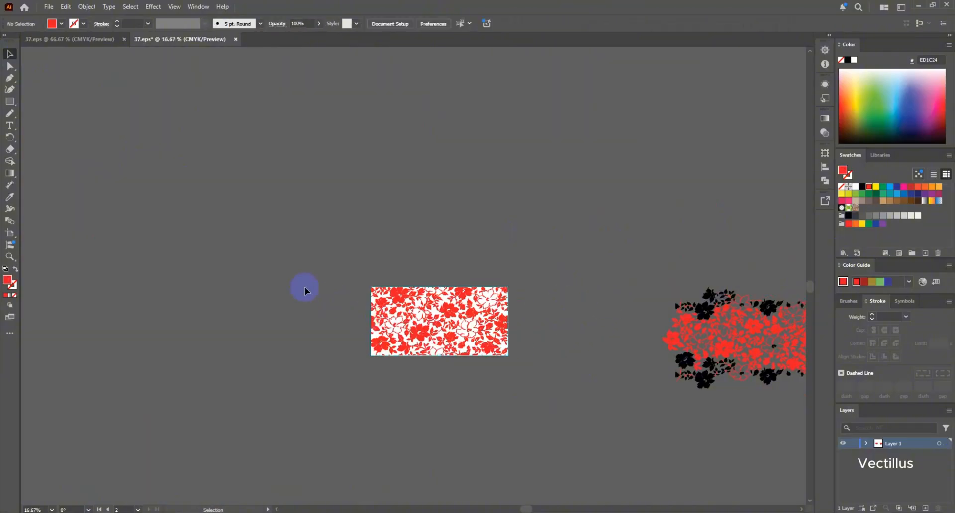
Copy the clipped red floral tile and paste it onto the large artboard.
{"action": "left_click_drag", "start_coordinate": [305, 287], "coordinate": [561, 373]}
{"action": "left_click", "coordinate": [566, 373]}
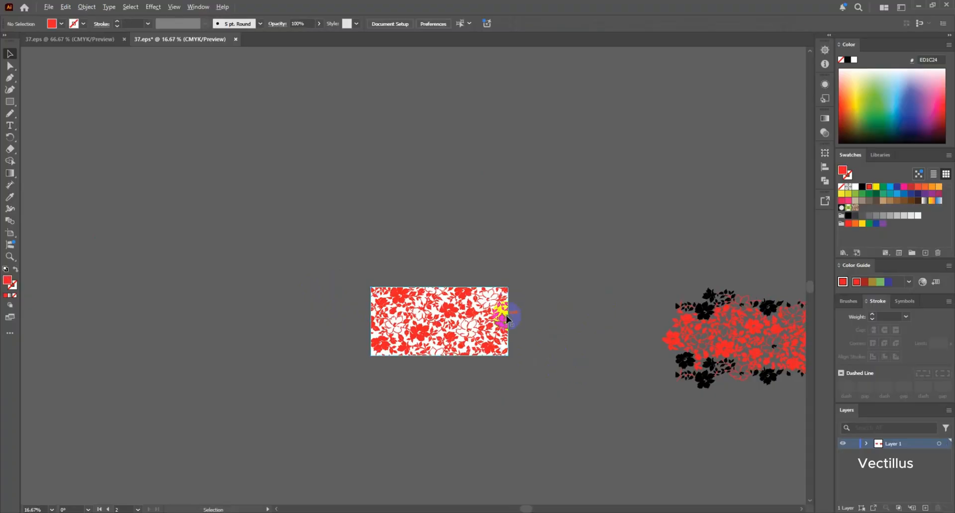
{"action": "scroll", "coordinate": [507, 316], "scroll_direction": "down", "scroll_amount": 3}
{"action": "scroll", "coordinate": [462, 243], "scroll_direction": "up", "scroll_amount": 1}
{"action": "scroll", "coordinate": [441, 192], "scroll_direction": "up", "scroll_amount": 1}
{"action": "scroll", "coordinate": [440, 192], "scroll_direction": "up", "scroll_amount": 5}
{"action": "key", "text": "ctrl+v"}
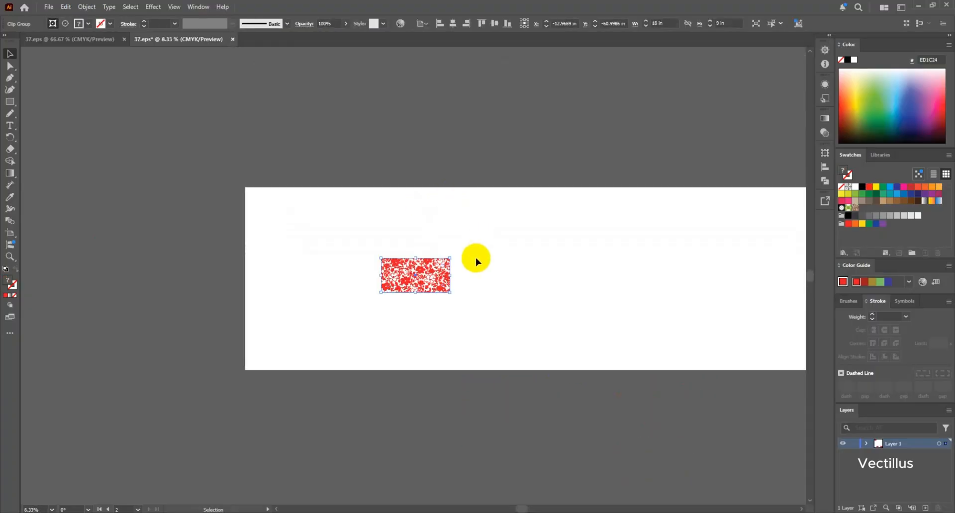
{"action": "left_click", "coordinate": [480, 294]}
Measure the width and height of two solid red flowers in the pasted tile with the Measure tool.
{"action": "scroll", "coordinate": [437, 287], "scroll_direction": "up", "scroll_amount": 5}
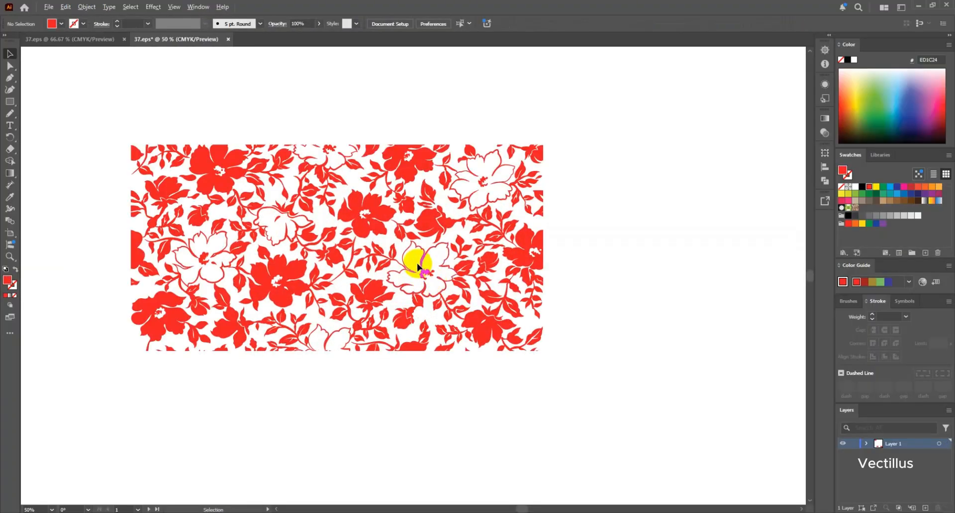
{"action": "scroll", "coordinate": [418, 268], "scroll_direction": "up", "scroll_amount": 4}
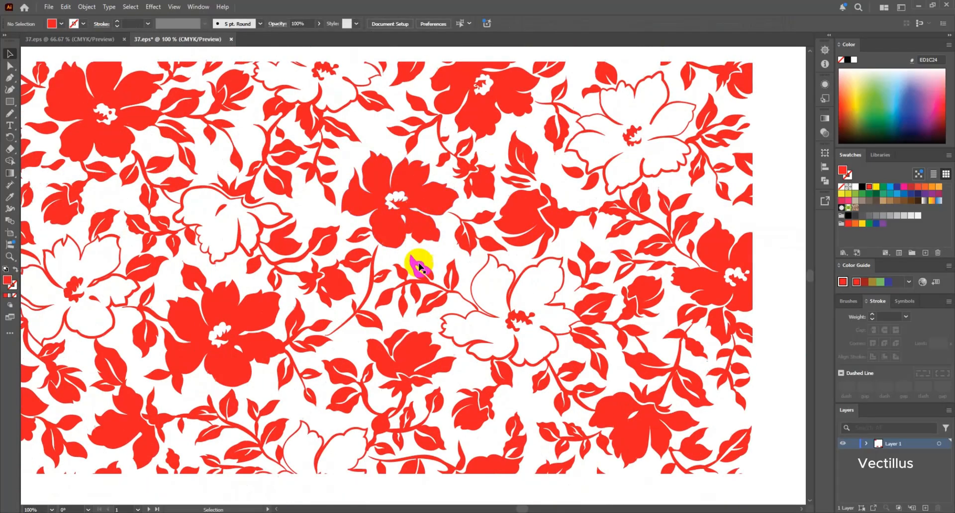
{"action": "scroll", "coordinate": [419, 265], "scroll_direction": "down", "scroll_amount": 1}
{"action": "left_click", "coordinate": [13, 243]}
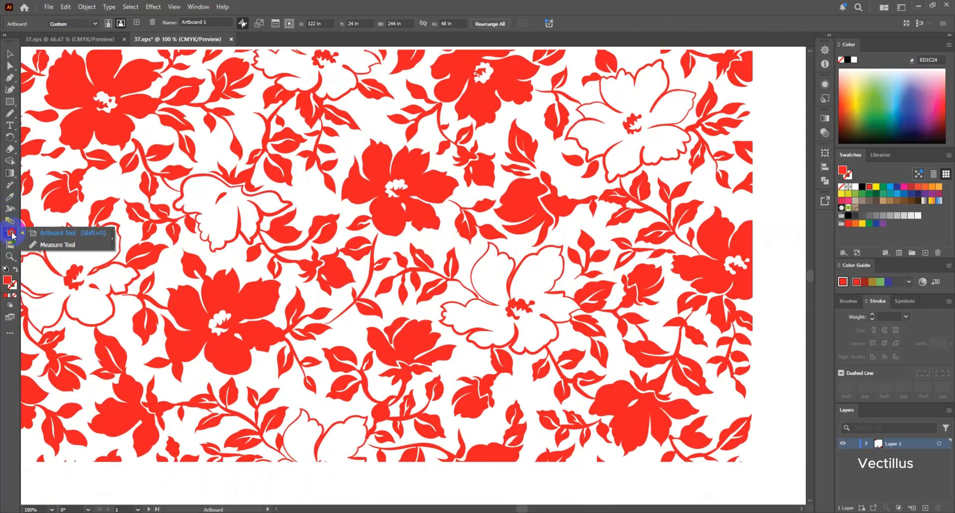
{"action": "left_click", "coordinate": [63, 247]}
{"action": "left_click_drag", "start_coordinate": [169, 310], "coordinate": [276, 335]}
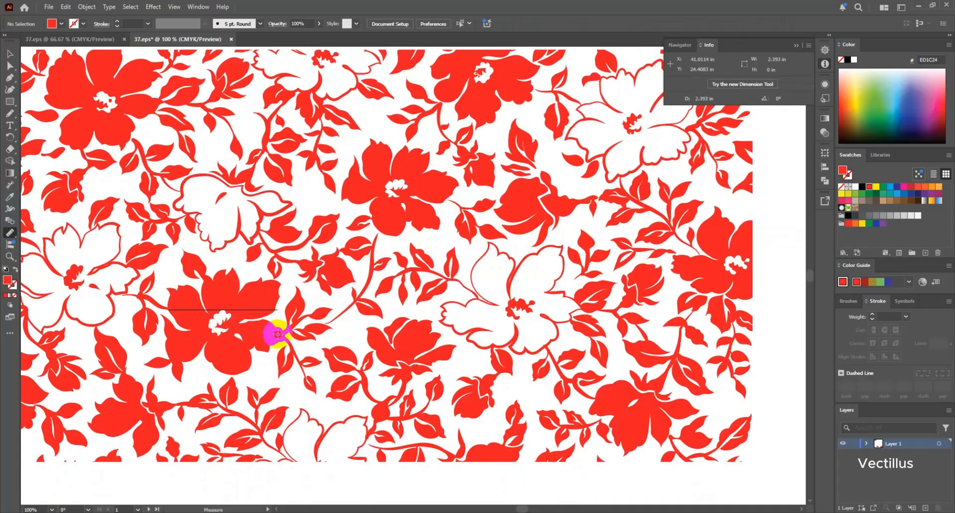
{"action": "left_click_drag", "start_coordinate": [221, 271], "coordinate": [226, 363]}
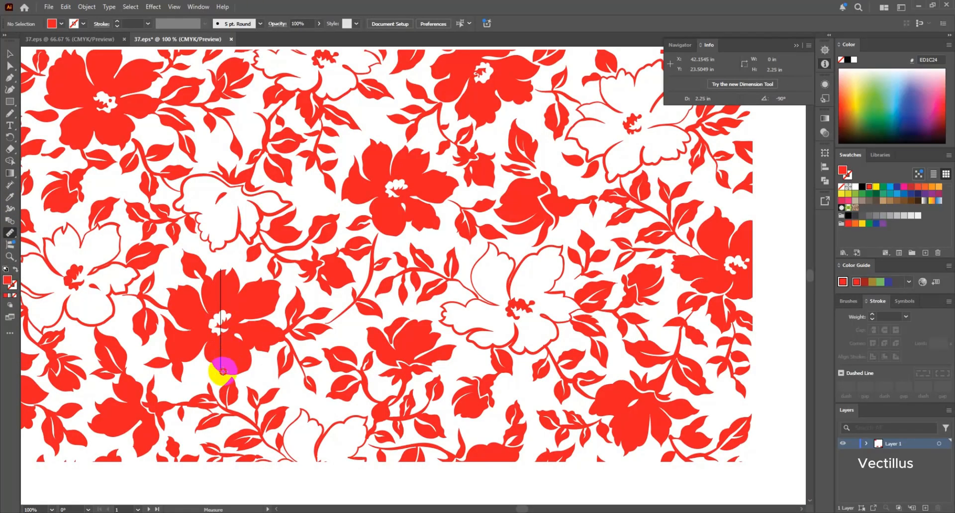
{"action": "left_click_drag", "start_coordinate": [372, 220], "coordinate": [441, 196]}
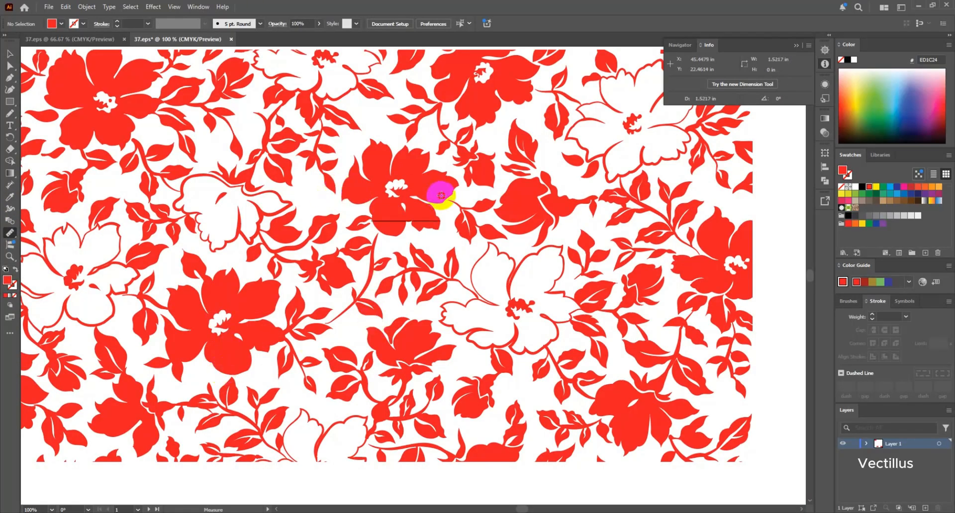
{"action": "left_click_drag", "start_coordinate": [410, 144], "coordinate": [408, 239]}
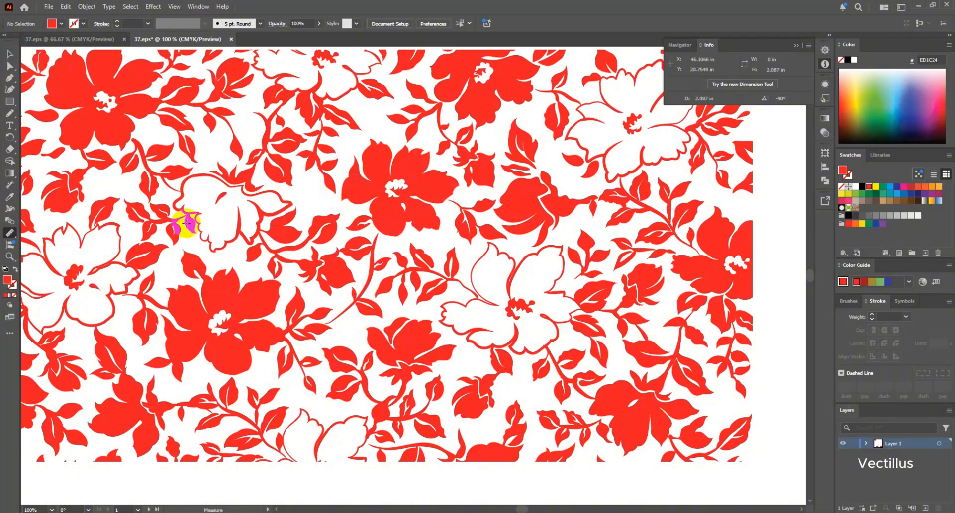
{"action": "key", "text": "ctrl+minus"}
{"action": "key", "text": "ctrl+minus"}
Duplicate the red floral tile straight down so the copy meets the original's lower edge.
{"action": "left_click", "coordinate": [9, 54]}
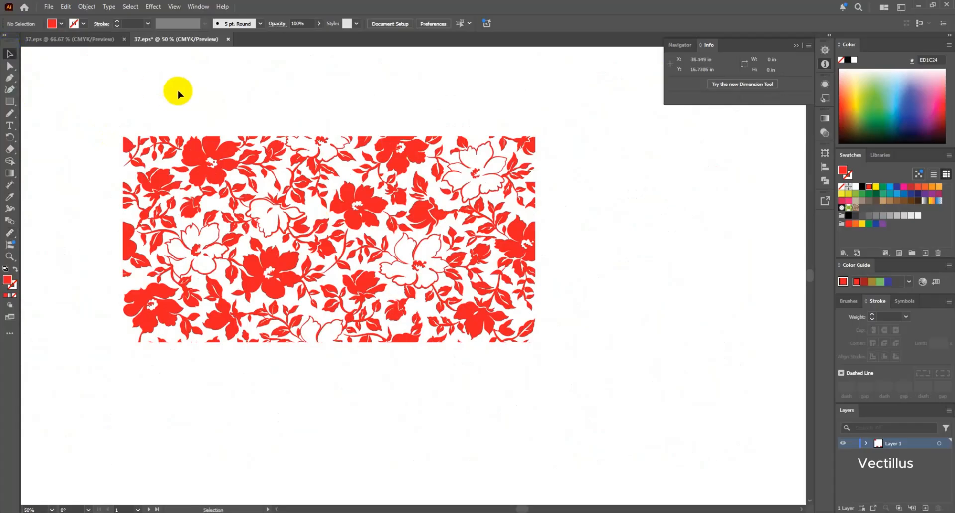
{"action": "scroll", "coordinate": [175, 102], "scroll_direction": "down", "scroll_amount": 1}
{"action": "left_click_drag", "start_coordinate": [137, 102], "coordinate": [450, 294]}
{"action": "left_click", "coordinate": [458, 299]}
{"action": "scroll", "coordinate": [447, 263], "scroll_direction": "down", "scroll_amount": 1}
{"action": "left_click", "coordinate": [386, 204]}
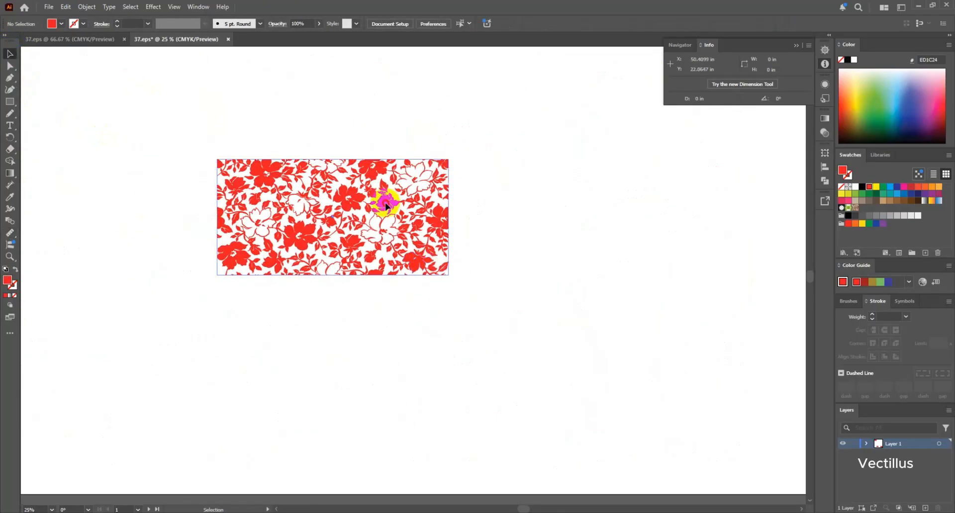
{"action": "left_click_drag", "start_coordinate": [387, 206], "coordinate": [392, 316]}
{"action": "scroll", "coordinate": [398, 273], "scroll_direction": "up", "scroll_amount": 3}
{"action": "scroll", "coordinate": [408, 273], "scroll_direction": "up", "scroll_amount": 3}
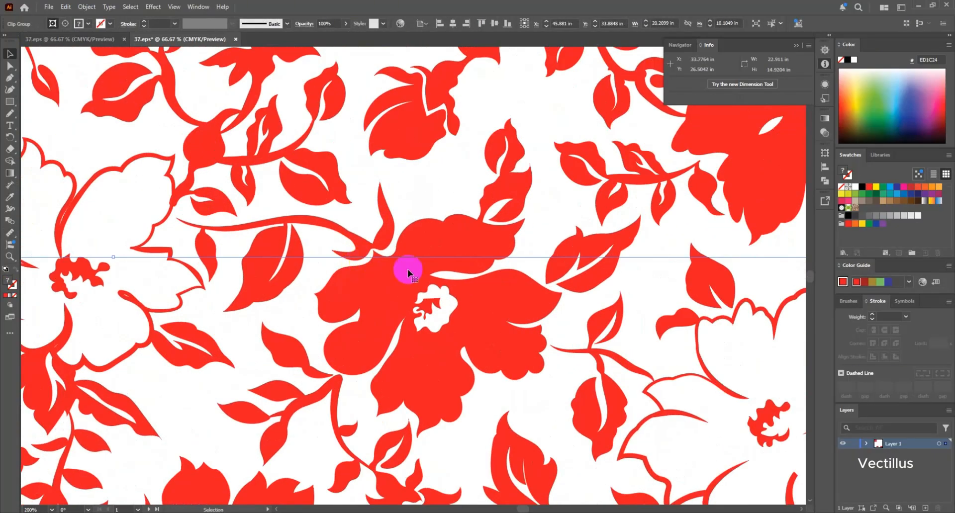
{"action": "scroll", "coordinate": [413, 270], "scroll_direction": "down", "scroll_amount": 5}
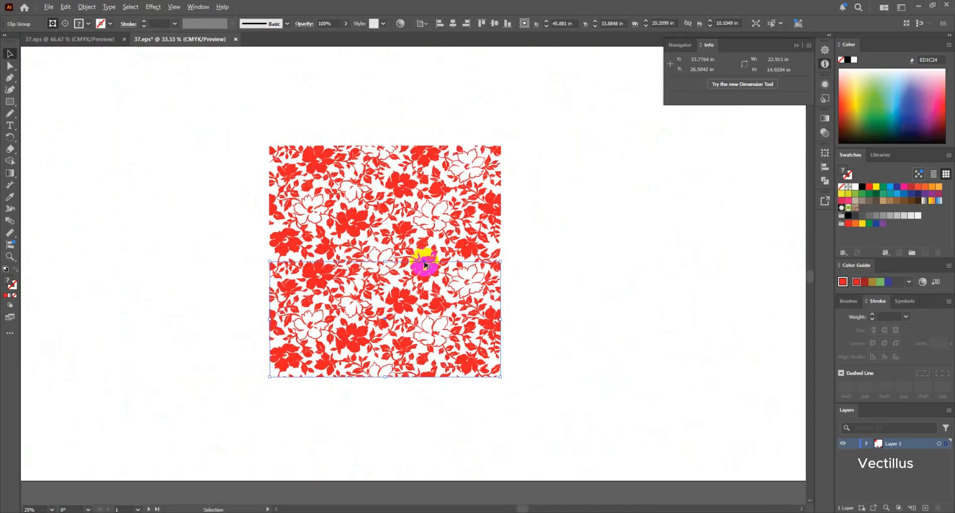
Repeat the downward duplication until the floral tiles form a seamless column of five.
{"action": "scroll", "coordinate": [424, 266], "scroll_direction": "down", "scroll_amount": 2}
{"action": "key", "text": "ctrl+d"}
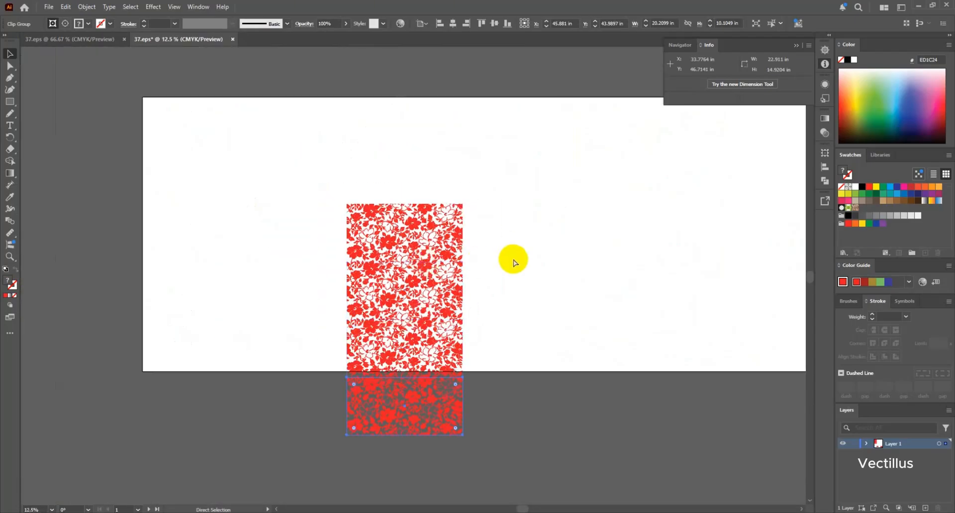
{"action": "scroll", "coordinate": [527, 266], "scroll_direction": "down", "scroll_amount": 2}
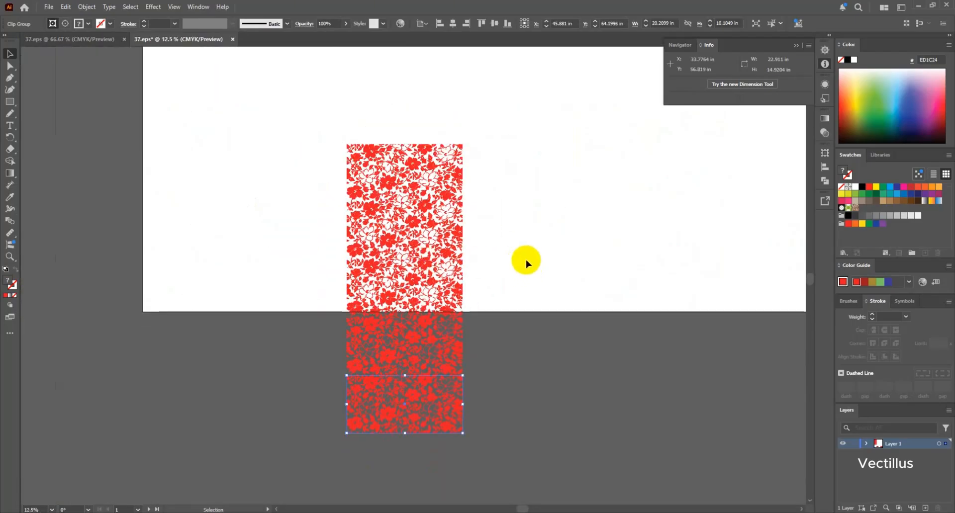
Select the whole five-tile column and copy it horizontally to the right by 20.22 in, edge to edge with the original.
{"action": "left_click", "coordinate": [320, 144]}
{"action": "left_click_drag", "start_coordinate": [309, 130], "coordinate": [477, 444]}
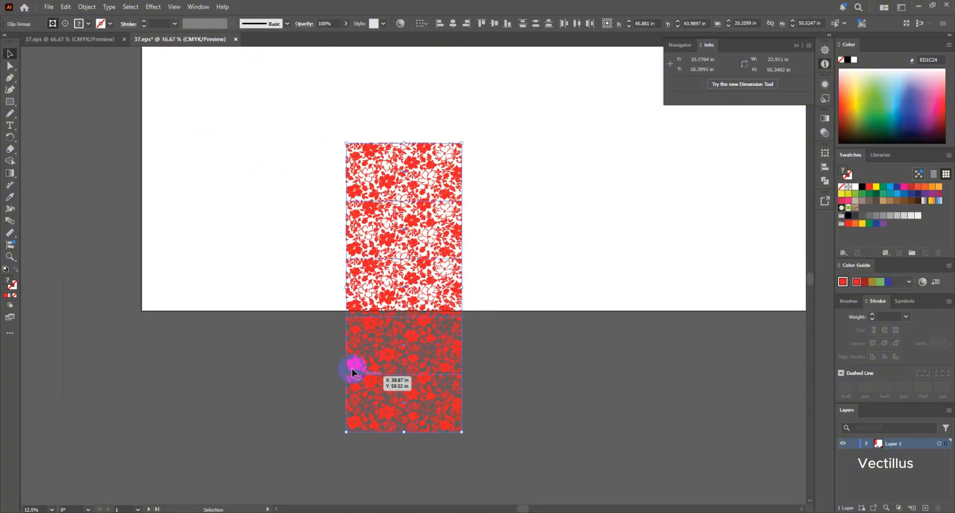
{"action": "scroll", "coordinate": [411, 401], "scroll_direction": "up", "scroll_amount": 4}
{"action": "left_click_drag", "start_coordinate": [191, 346], "coordinate": [657, 388]}
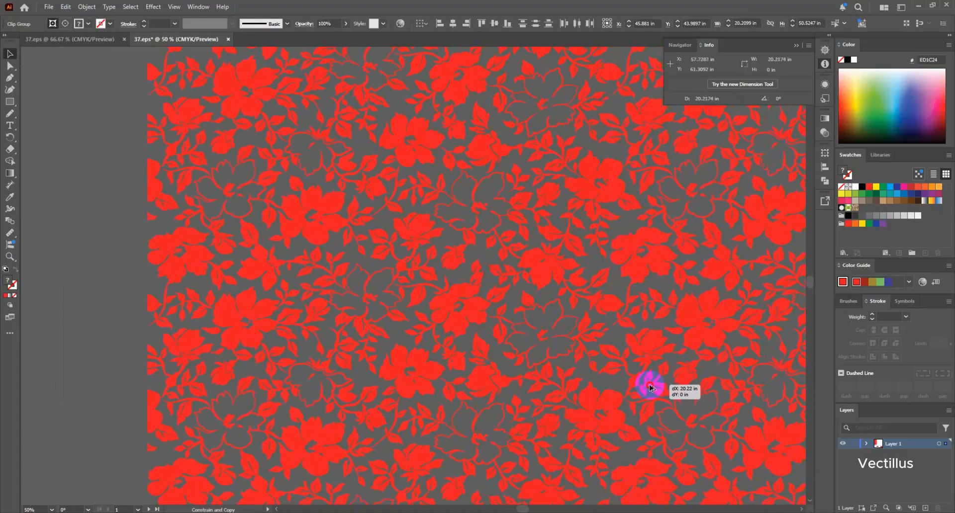
{"action": "left_click_drag", "start_coordinate": [605, 354], "coordinate": [605, 354]}
{"action": "scroll", "coordinate": [541, 313], "scroll_direction": "down", "scroll_amount": 6}
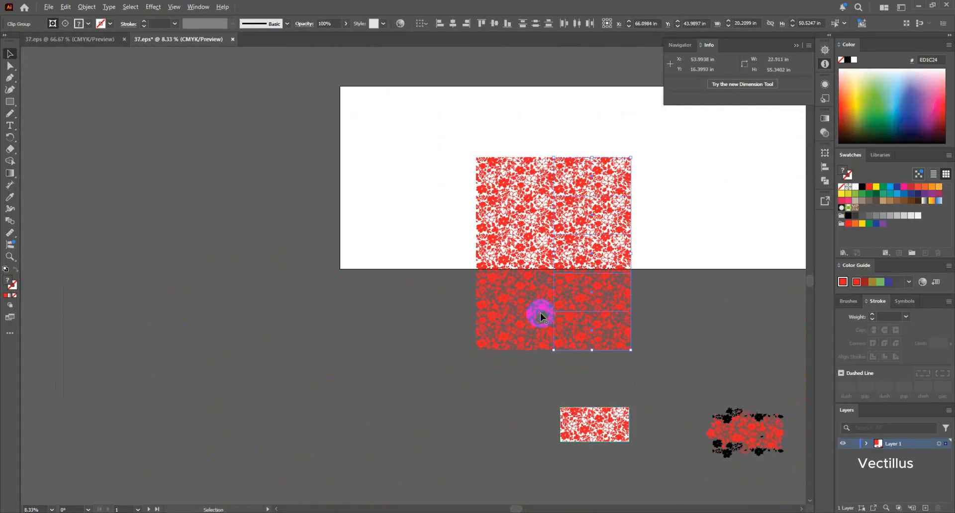
Repeat the horizontal duplication until eleven columns of floral tiles extend past the artboard's right edge.
{"action": "key", "text": "ctrl+d"}
{"action": "key", "text": "ctrl+d"}
{"action": "key", "text": "ctrl+d"}
{"action": "key", "text": "ctrl+d"}
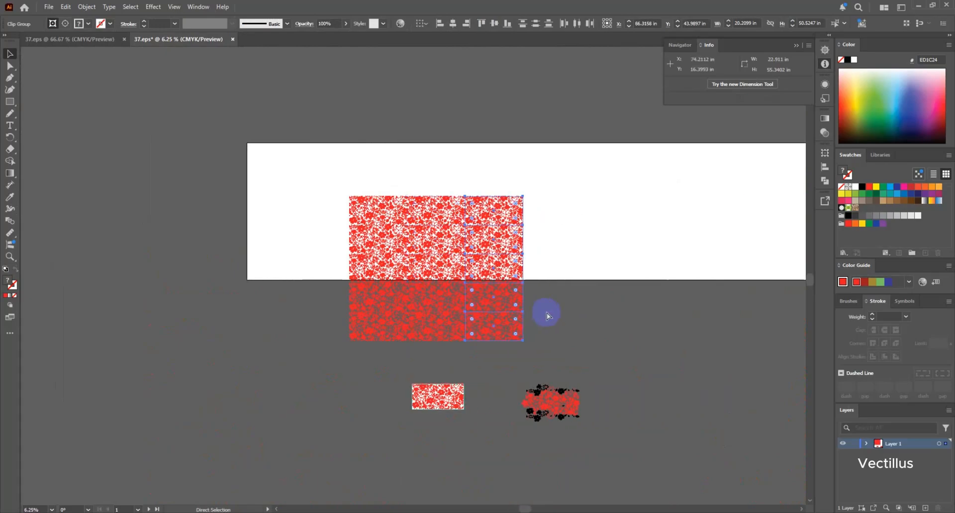
{"action": "key", "text": "ctrl+d"}
{"action": "key", "text": "ctrl+d"}
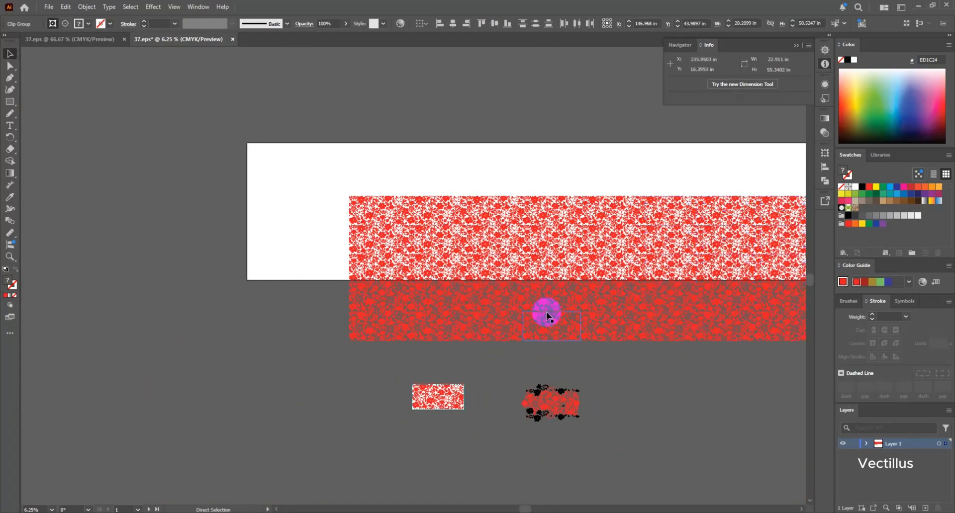
{"action": "scroll", "coordinate": [512, 299], "scroll_direction": "right", "scroll_amount": 5}
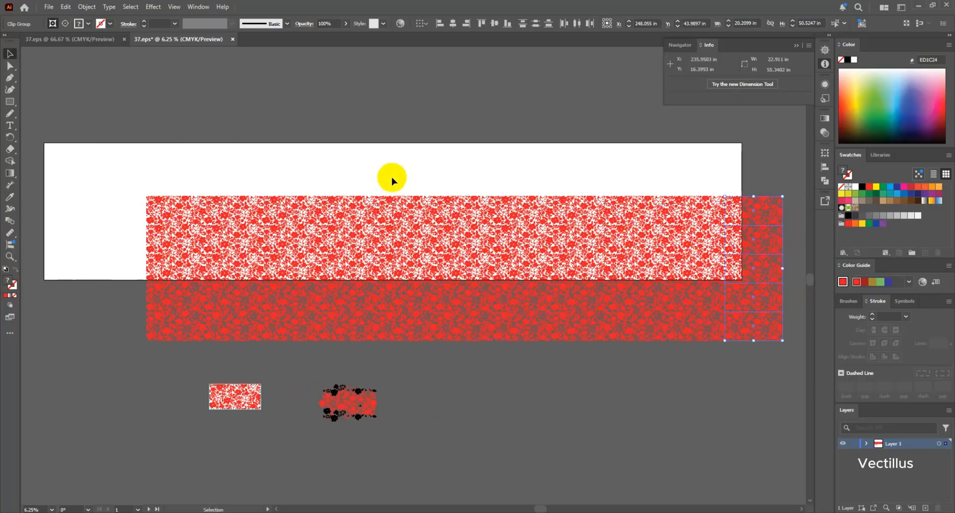
Select the entire grid of repeated floral tiles with the Selection tool.
{"action": "left_click", "coordinate": [348, 175]}
{"action": "scroll", "coordinate": [238, 168], "scroll_direction": "down", "scroll_amount": 2}
{"action": "left_click_drag", "start_coordinate": [143, 135], "coordinate": [765, 306]}
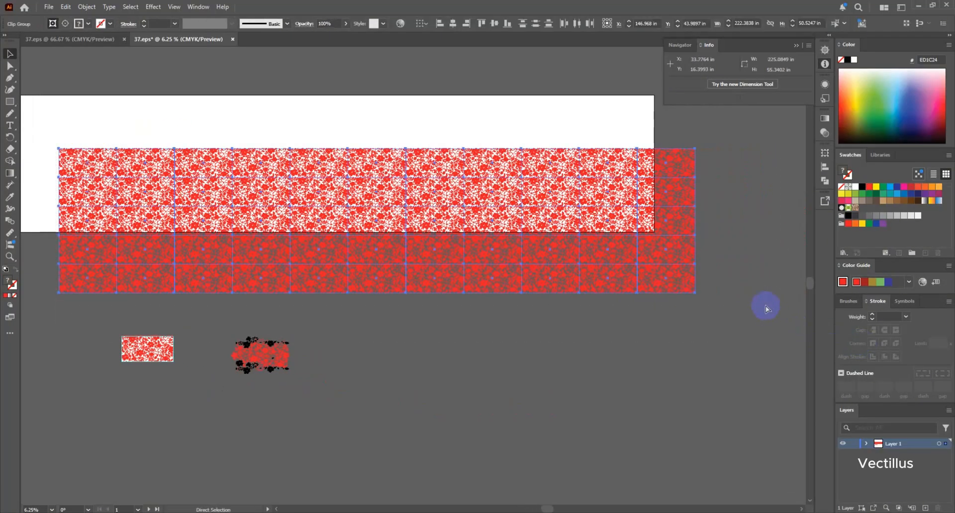
{"action": "left_click", "coordinate": [6, 50]}
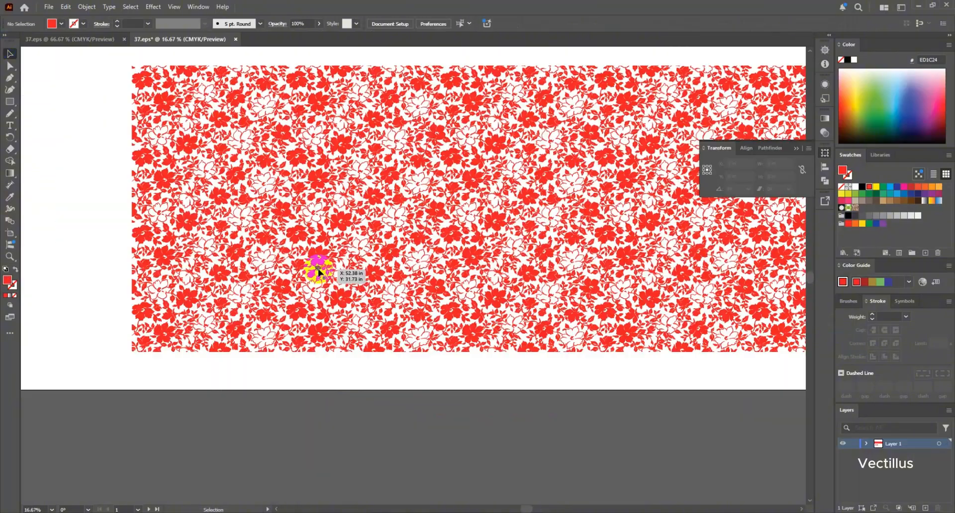
Examine the tiled red floral pattern on the large artboard, checking the joins between repeats and its overall extent.
{"action": "scroll", "coordinate": [320, 271], "scroll_direction": "down", "scroll_amount": 2}
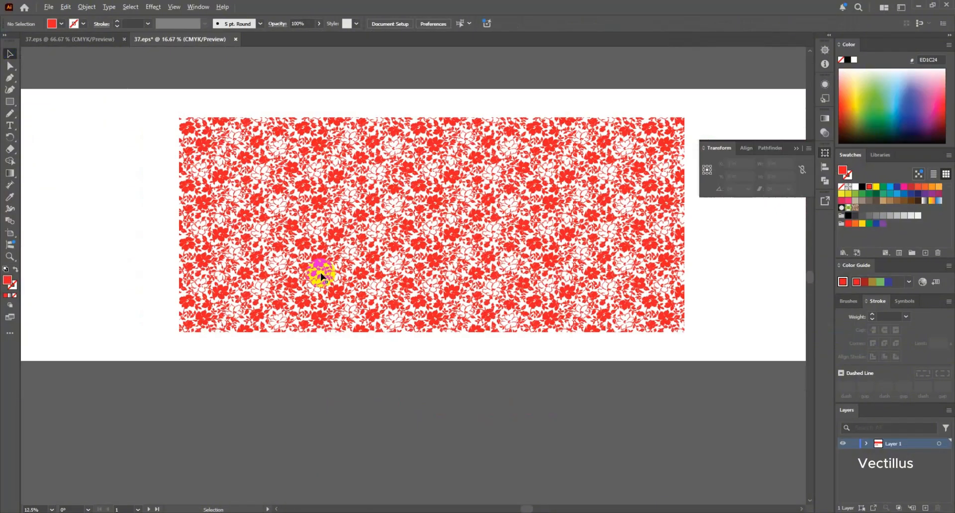
{"action": "scroll", "coordinate": [316, 266], "scroll_direction": "right", "scroll_amount": 5}
{"action": "scroll", "coordinate": [310, 253], "scroll_direction": "down", "scroll_amount": 3}
{"action": "scroll", "coordinate": [309, 250], "scroll_direction": "up", "scroll_amount": 5}
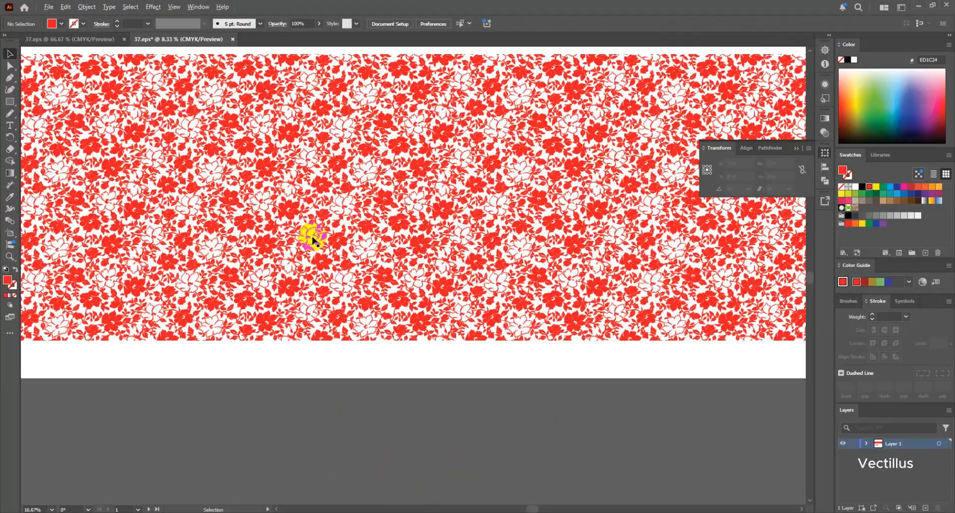
{"action": "scroll", "coordinate": [338, 230], "scroll_direction": "up", "scroll_amount": 3}
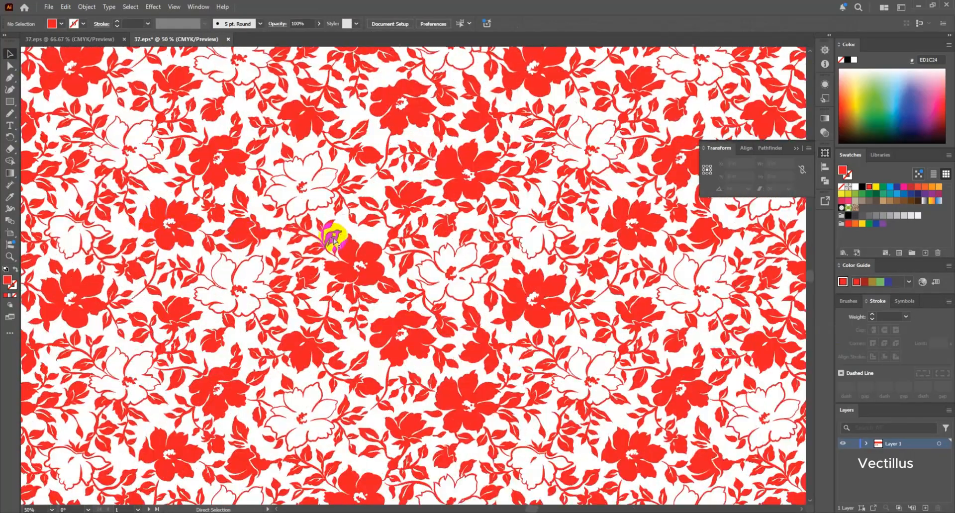
{"action": "scroll", "coordinate": [326, 231], "scroll_direction": "down", "scroll_amount": 6}
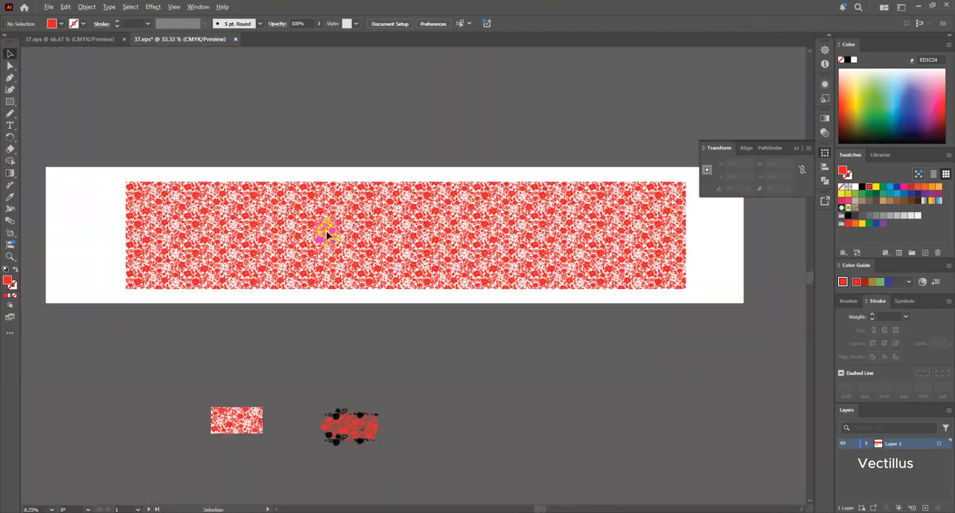
{"action": "scroll", "coordinate": [132, 238], "scroll_direction": "left", "scroll_amount": 5}
{"action": "scroll", "coordinate": [233, 249], "scroll_direction": "up", "scroll_amount": 3}
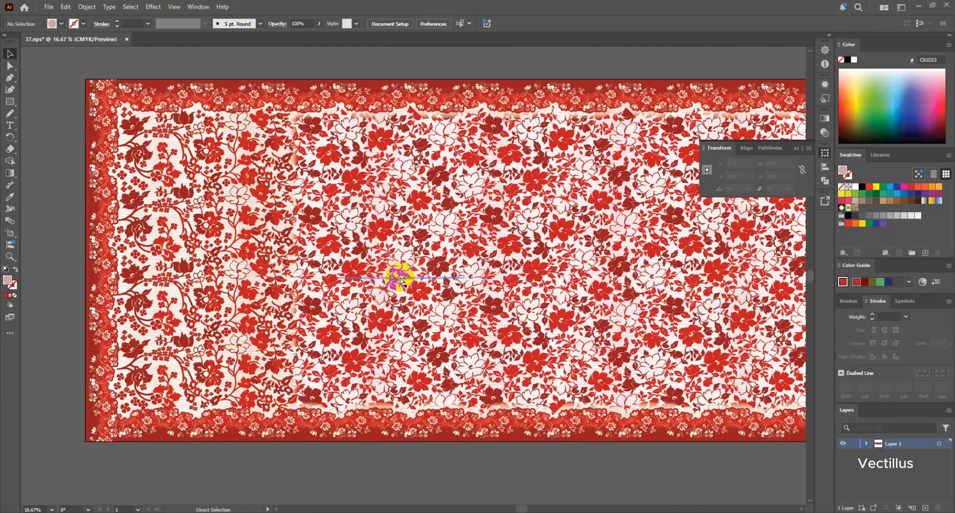
Examine the finished design up close, including the floral body, the lower lace border and the denser side panel.
{"action": "scroll", "coordinate": [400, 279], "scroll_direction": "left", "scroll_amount": 2}
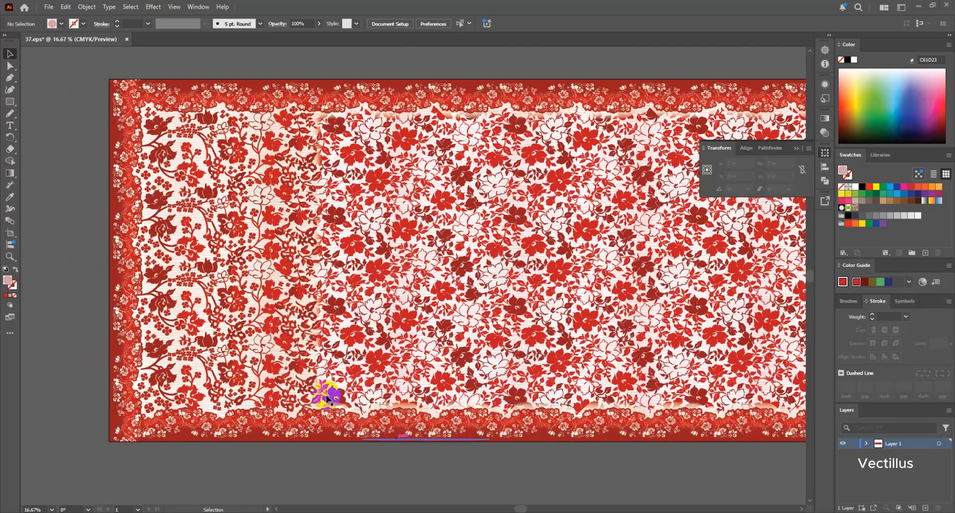
{"action": "scroll", "coordinate": [302, 406], "scroll_direction": "up", "scroll_amount": 3}
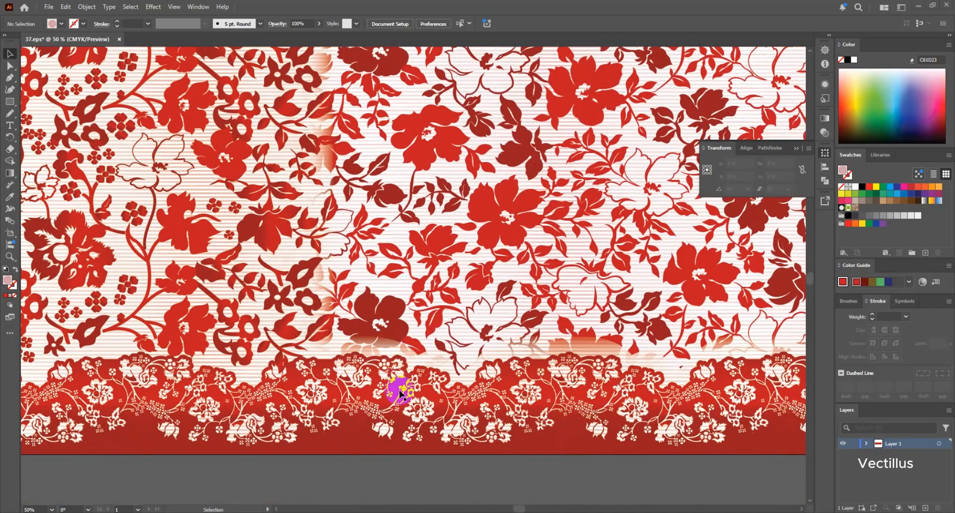
{"action": "scroll", "coordinate": [446, 402], "scroll_direction": "up", "scroll_amount": 1}
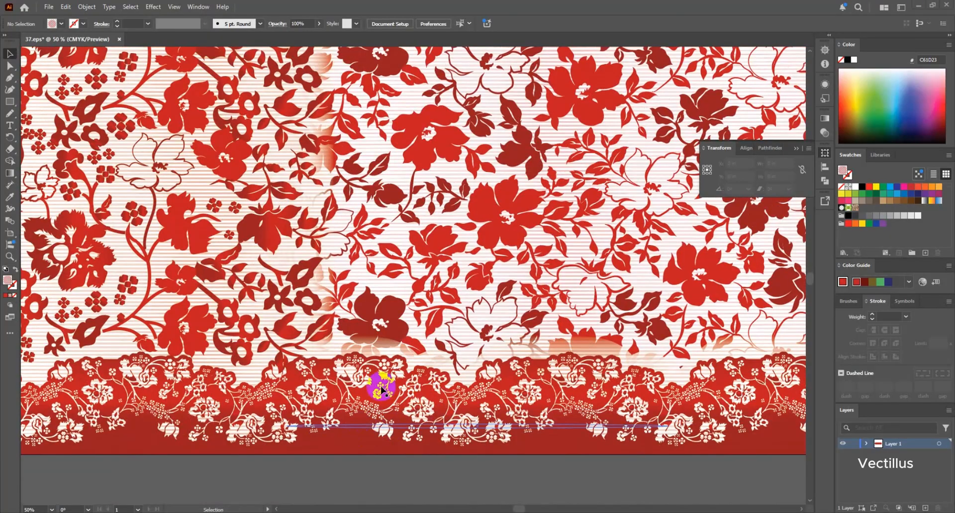
{"action": "scroll", "coordinate": [479, 202], "scroll_direction": "up", "scroll_amount": 4}
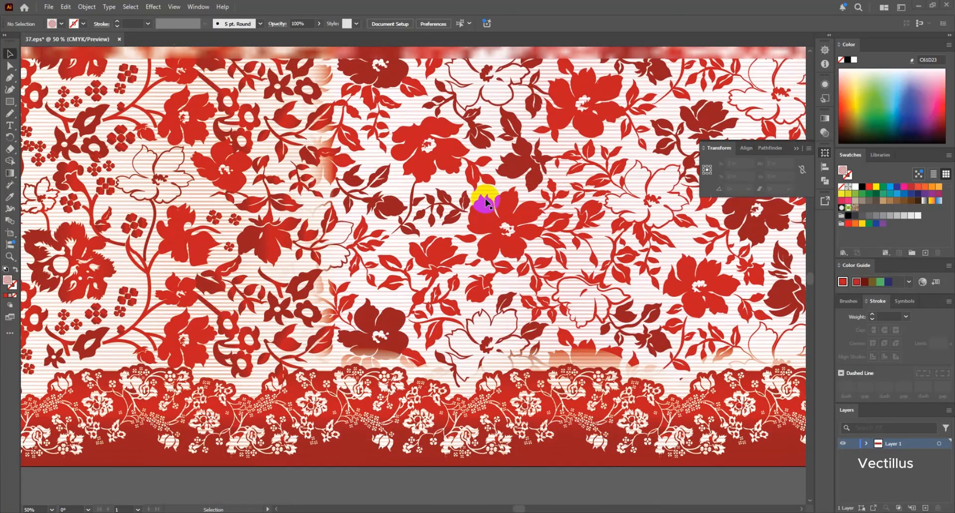
{"action": "scroll", "coordinate": [565, 221], "scroll_direction": "up", "scroll_amount": 3}
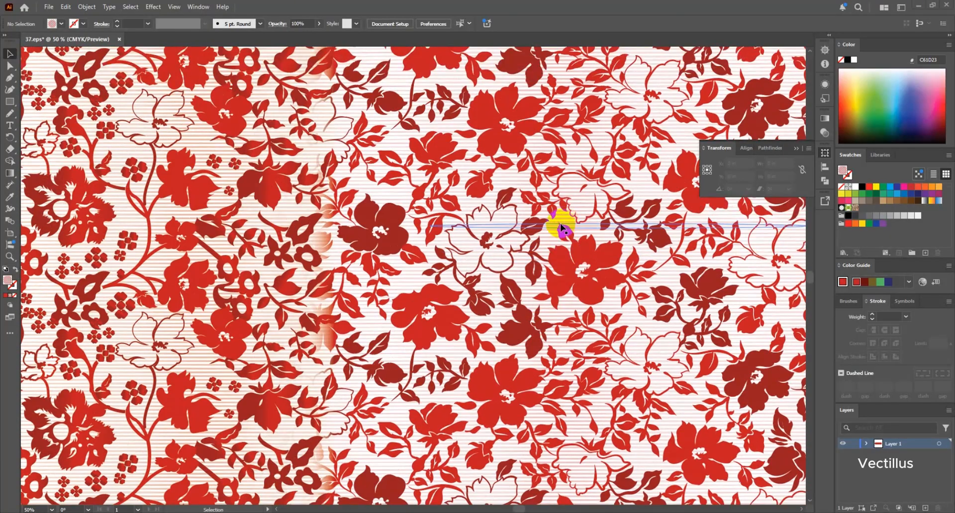
{"action": "scroll", "coordinate": [473, 258], "scroll_direction": "left", "scroll_amount": 3}
{"action": "scroll", "coordinate": [472, 259], "scroll_direction": "left", "scroll_amount": 6}
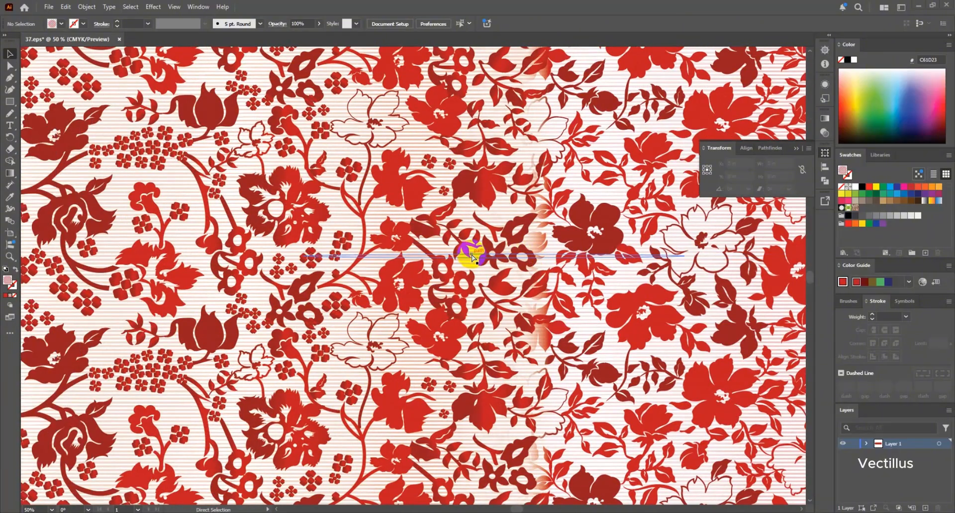
{"action": "scroll", "coordinate": [472, 256], "scroll_direction": "down", "scroll_amount": 3}
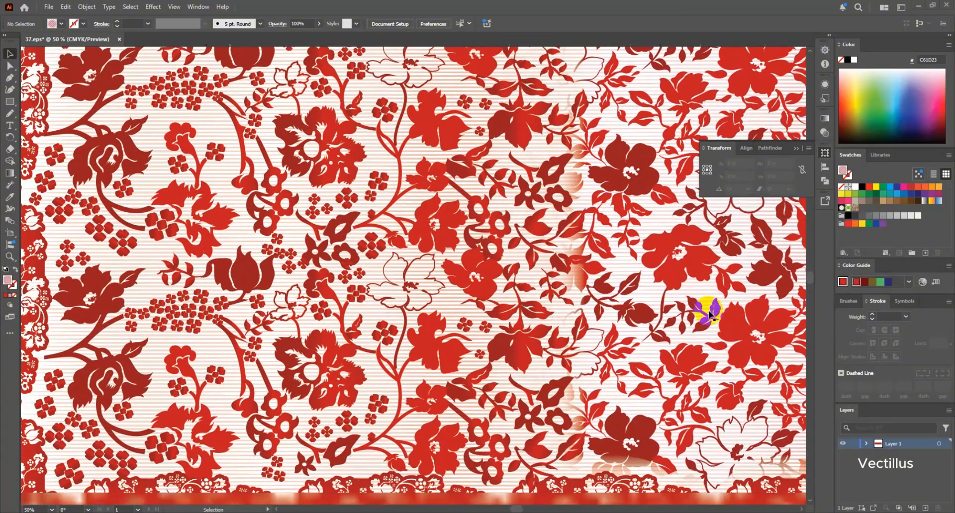
{"action": "scroll", "coordinate": [472, 318], "scroll_direction": "down", "scroll_amount": 1}
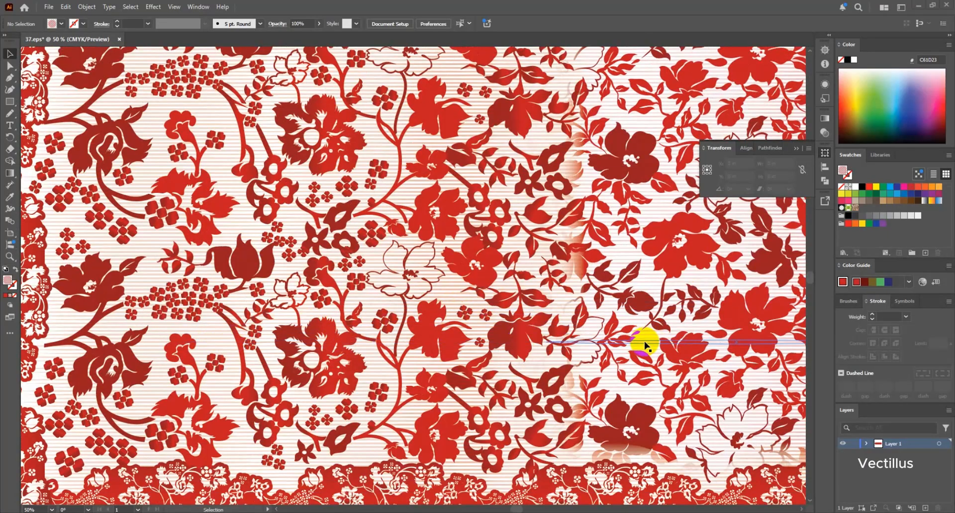
{"action": "scroll", "coordinate": [475, 332], "scroll_direction": "down", "scroll_amount": 5}
{"action": "scroll", "coordinate": [547, 451], "scroll_direction": "down", "scroll_amount": 4}
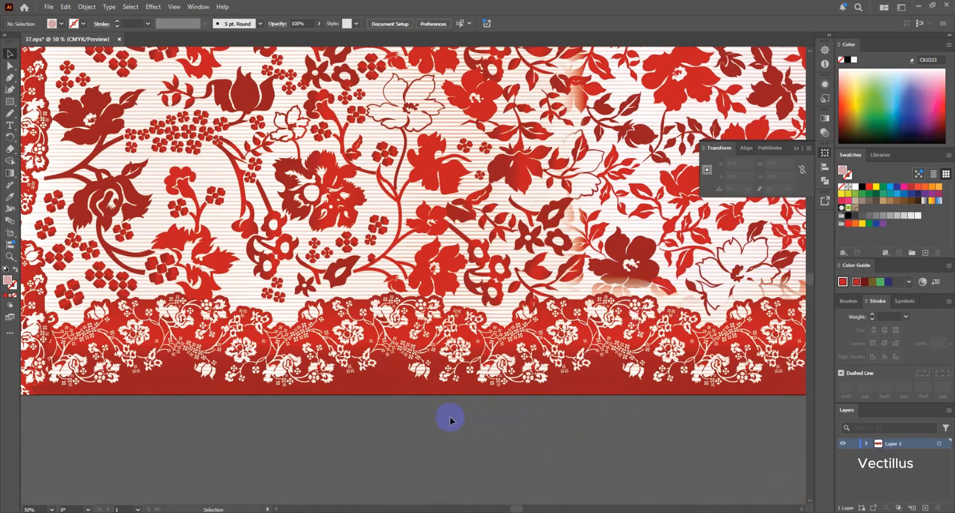
{"action": "scroll", "coordinate": [518, 354], "scroll_direction": "up", "scroll_amount": 3}
{"action": "scroll", "coordinate": [502, 343], "scroll_direction": "up", "scroll_amount": 3}
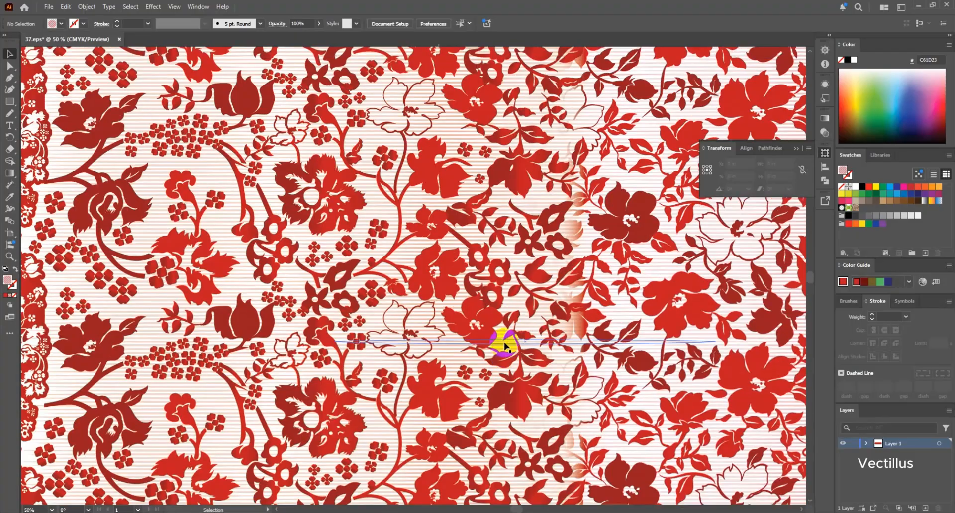
Examine the overall bordered layout and the transition between the floral body and the lower lace border.
{"action": "scroll", "coordinate": [417, 318], "scroll_direction": "down", "scroll_amount": 3}
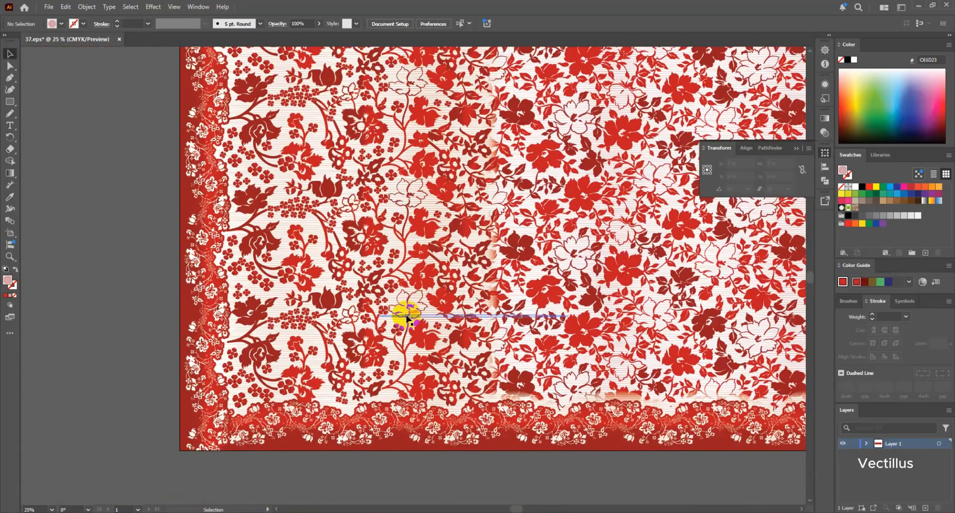
{"action": "scroll", "coordinate": [405, 314], "scroll_direction": "right", "scroll_amount": 4}
{"action": "scroll", "coordinate": [462, 308], "scroll_direction": "left", "scroll_amount": 4}
{"action": "scroll", "coordinate": [485, 306], "scroll_direction": "up", "scroll_amount": 4}
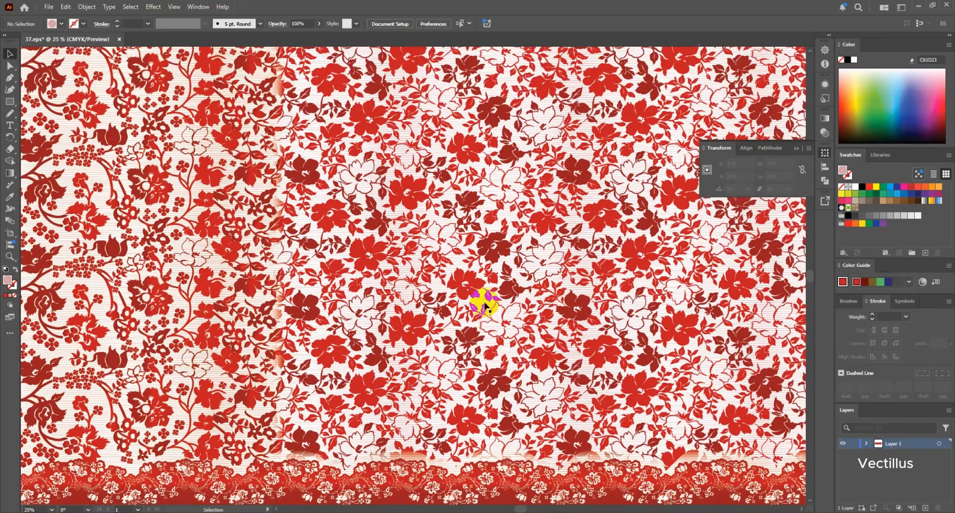
{"action": "scroll", "coordinate": [470, 317], "scroll_direction": "down", "scroll_amount": 2}
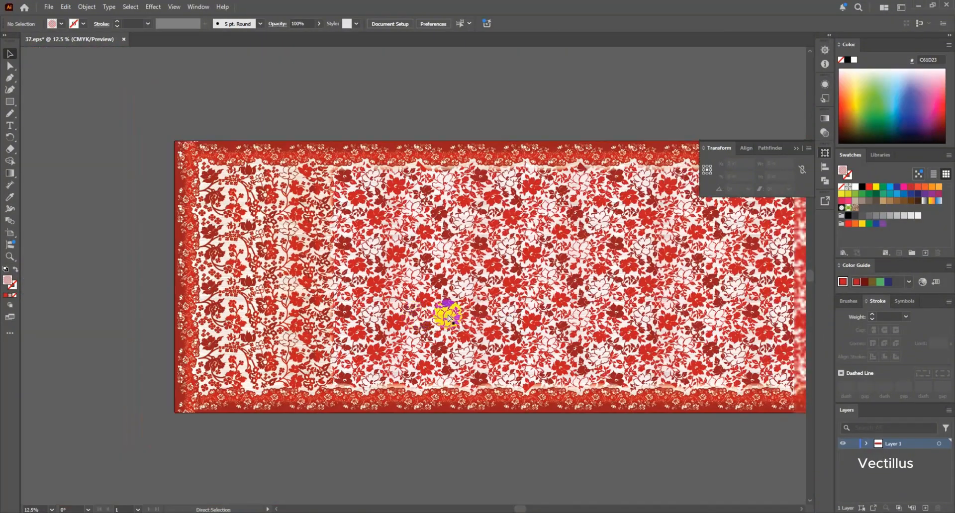
{"action": "scroll", "coordinate": [441, 320], "scroll_direction": "left", "scroll_amount": 3}
{"action": "scroll", "coordinate": [390, 358], "scroll_direction": "down", "scroll_amount": 2}
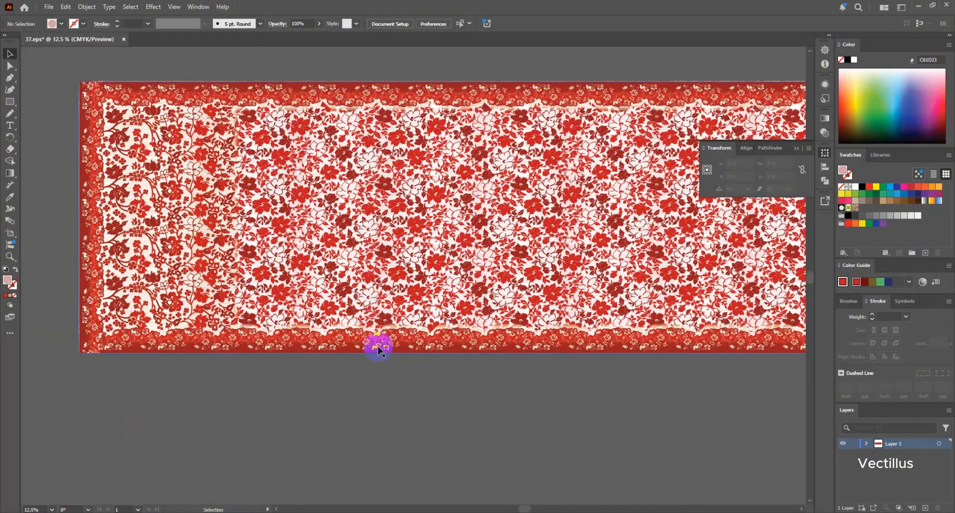
{"action": "scroll", "coordinate": [377, 345], "scroll_direction": "up", "scroll_amount": 3}
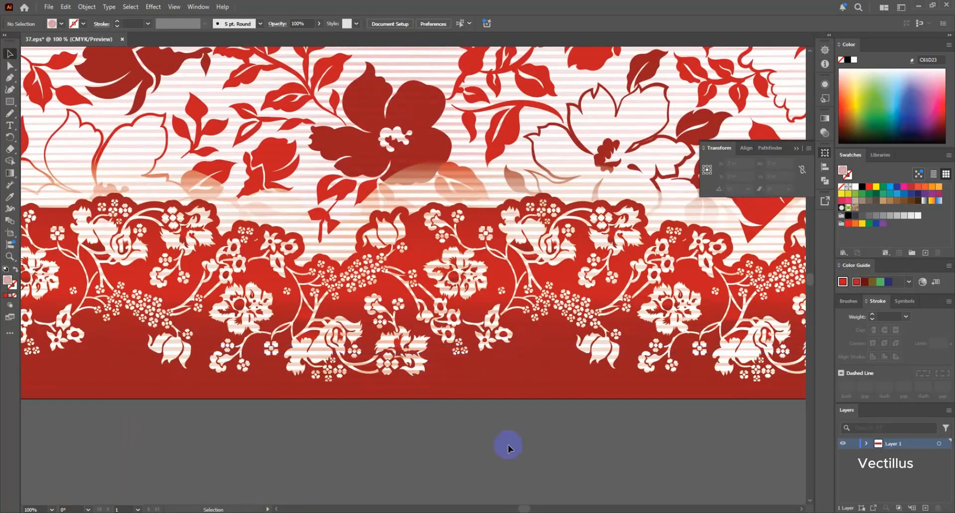
{"action": "scroll", "coordinate": [517, 404], "scroll_direction": "up", "scroll_amount": 2}
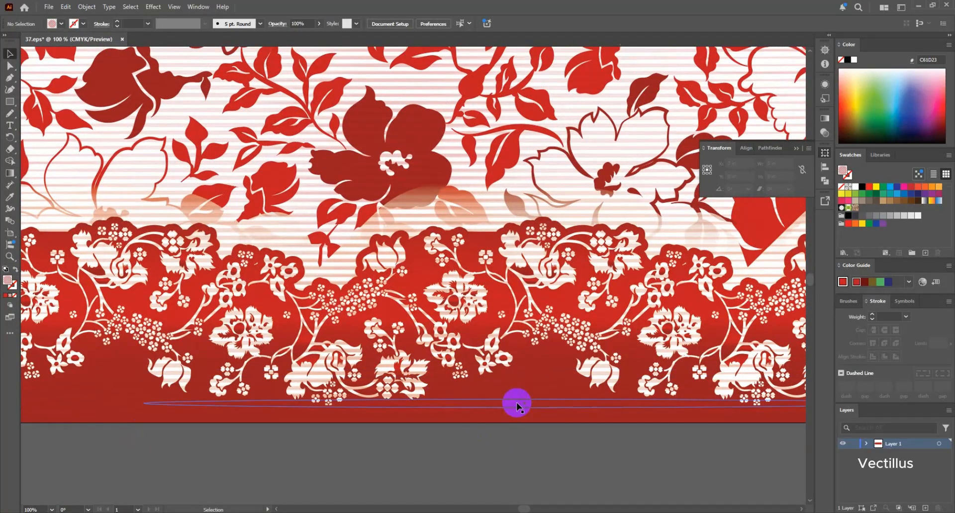
{"action": "scroll", "coordinate": [518, 402], "scroll_direction": "down", "scroll_amount": 3}
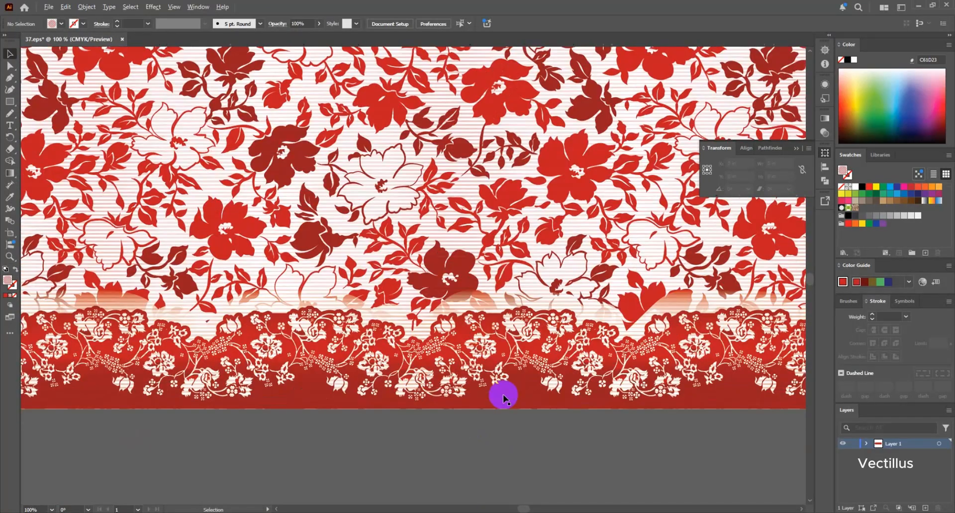
{"action": "scroll", "coordinate": [499, 385], "scroll_direction": "up", "scroll_amount": 3}
{"action": "scroll", "coordinate": [499, 380], "scroll_direction": "left", "scroll_amount": 9}
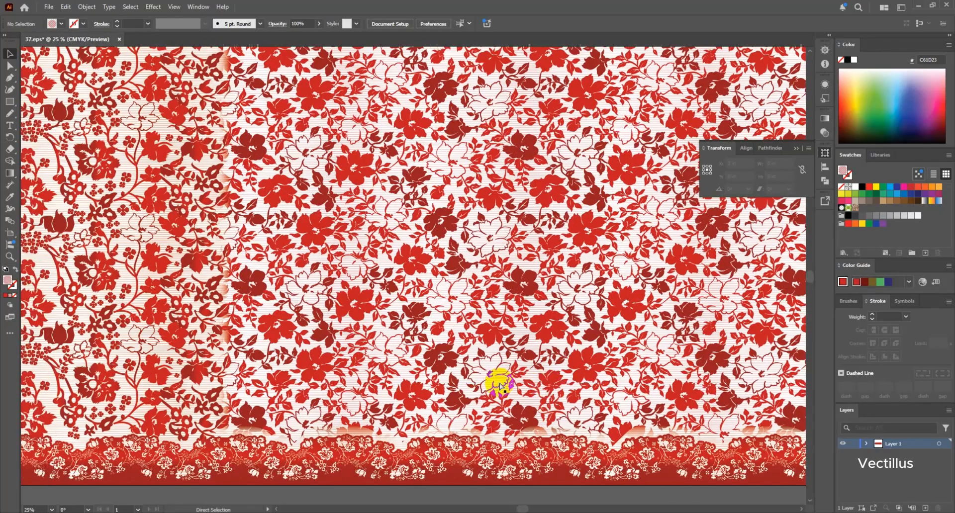
{"action": "scroll", "coordinate": [500, 379], "scroll_direction": "left", "scroll_amount": 2}
{"action": "scroll", "coordinate": [500, 379], "scroll_direction": "down", "scroll_amount": 1}
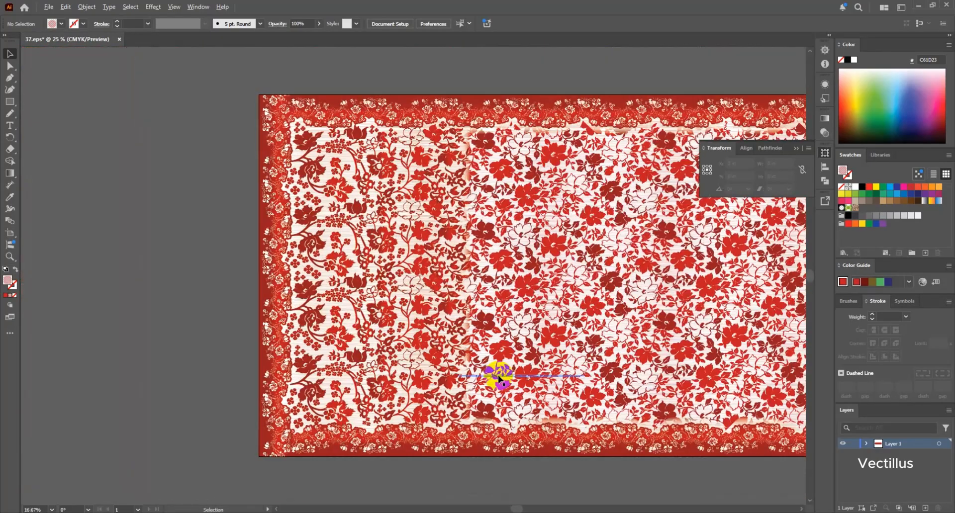
{"action": "scroll", "coordinate": [391, 352], "scroll_direction": "down", "scroll_amount": 1}
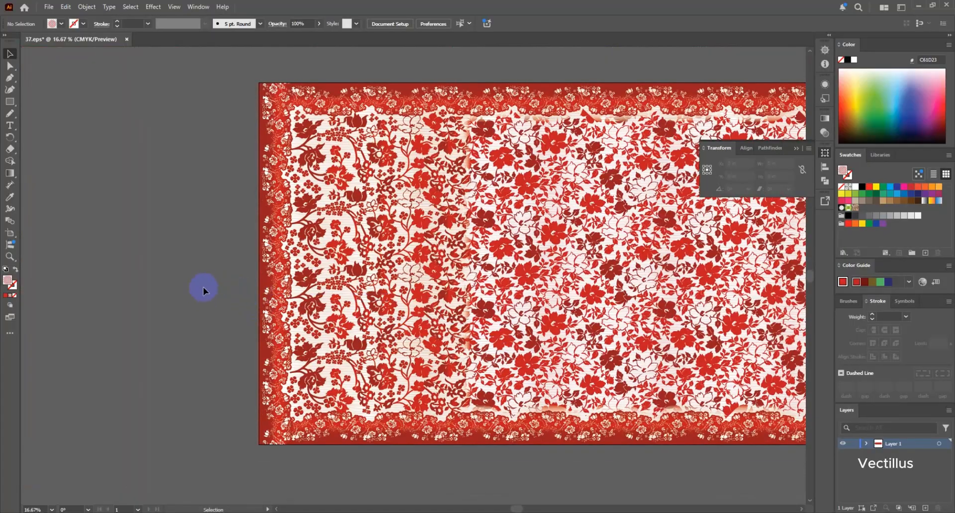